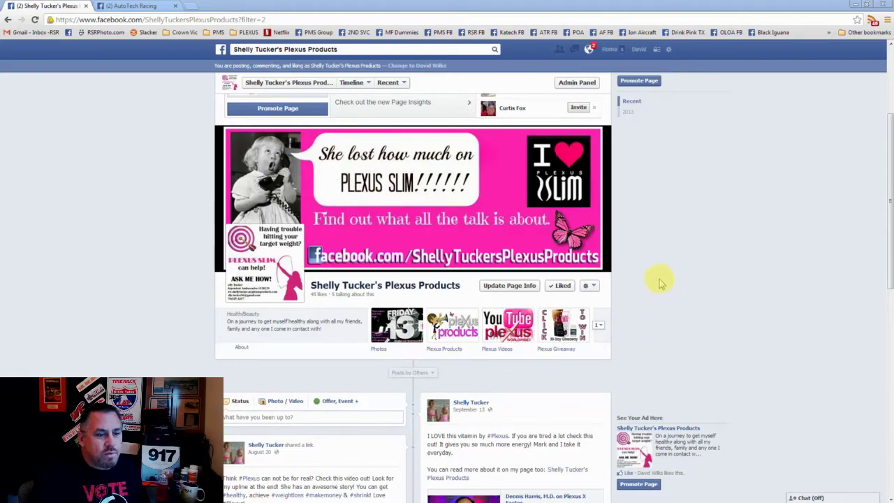
Switch the page timeline filter from posts by others to Highlights
scroll(651, 271, "down", 9)
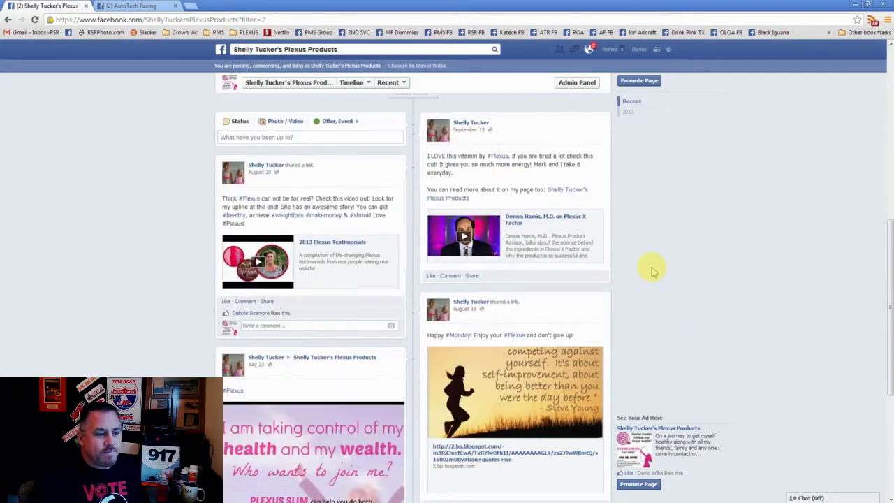
scroll(652, 271, "up", 5)
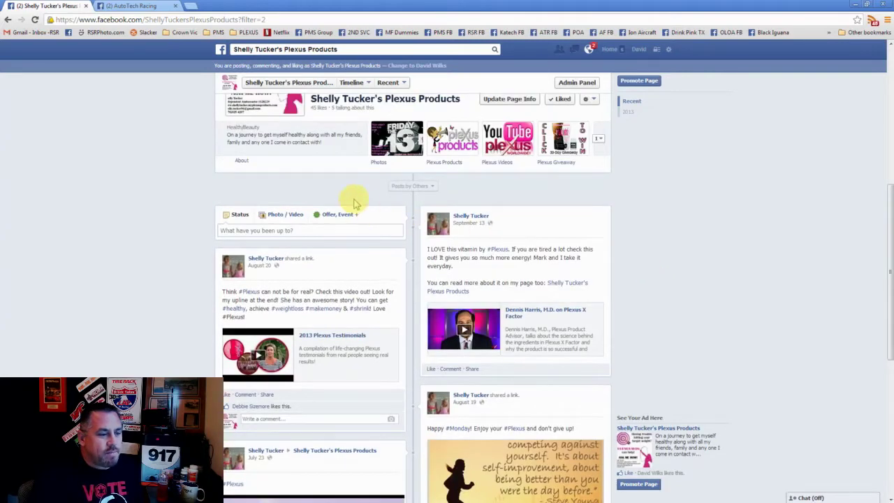
scroll(354, 197, "down", 1)
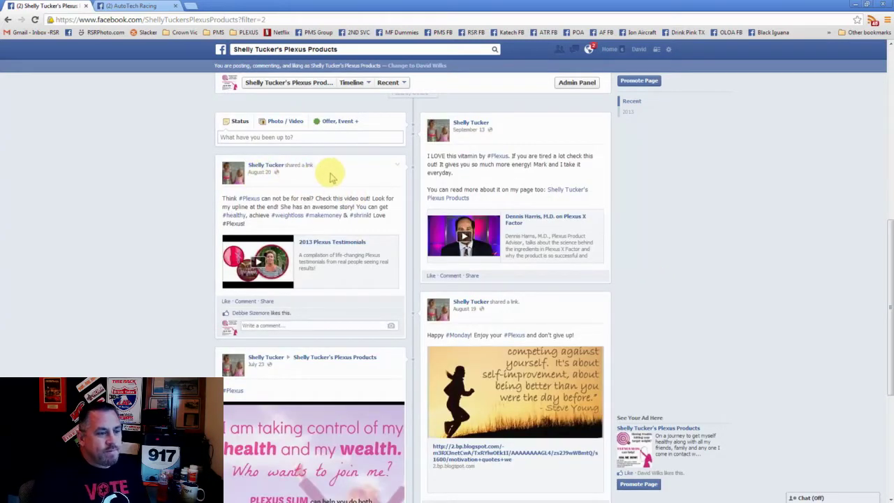
scroll(334, 176, "up", 1)
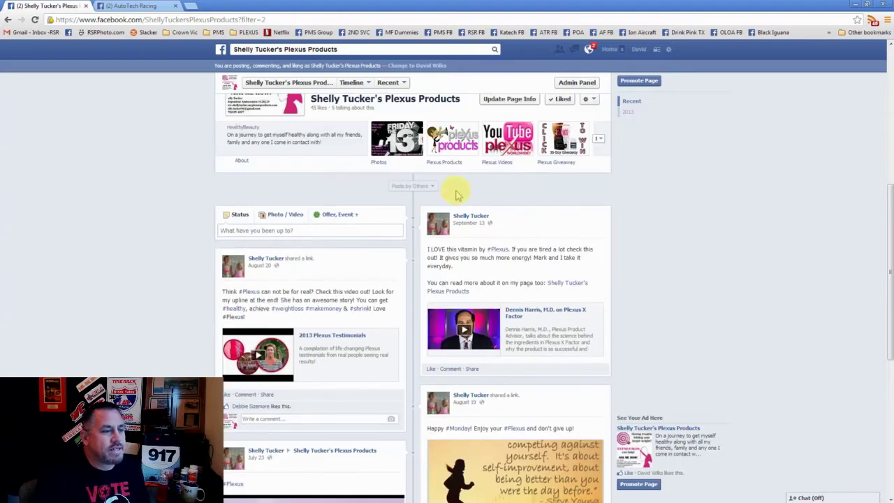
left_click(433, 186)
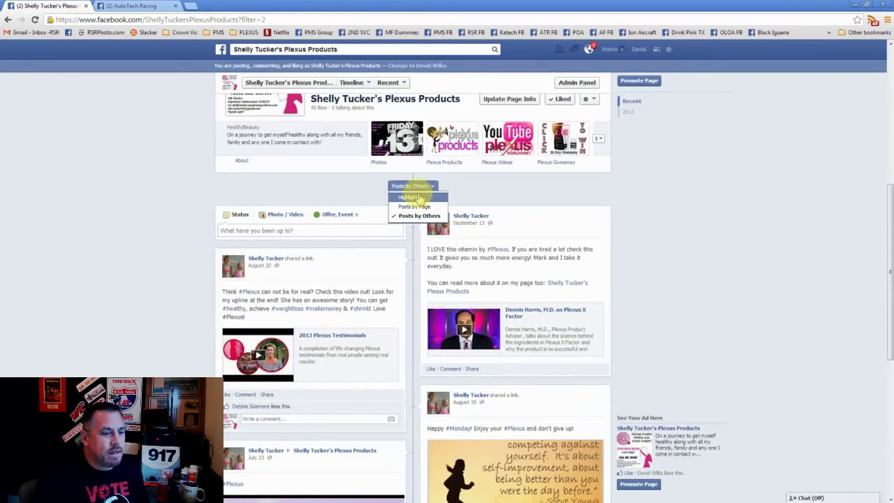
left_click(415, 206)
Highlight the September 13 Friday the 13th photo post so it spans the full timeline width
scroll(655, 204, "down", 5)
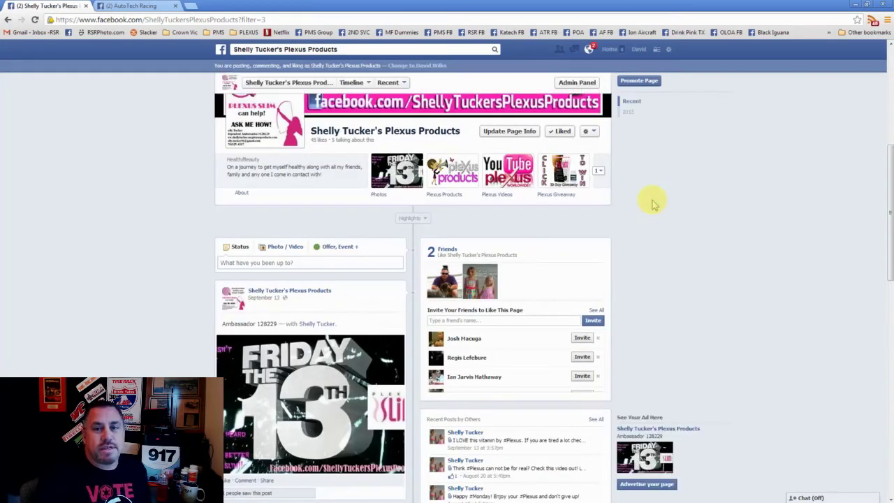
scroll(655, 204, "down", 2)
scroll(654, 204, "down", 2)
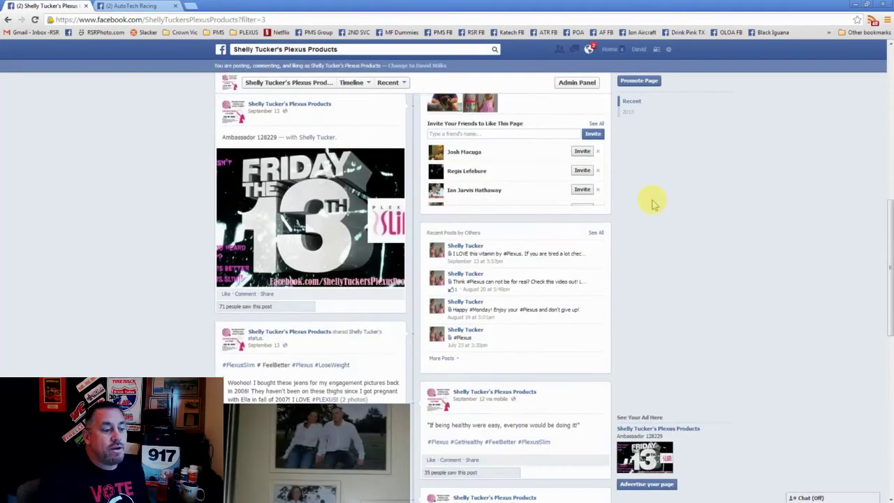
scroll(655, 204, "down", 1)
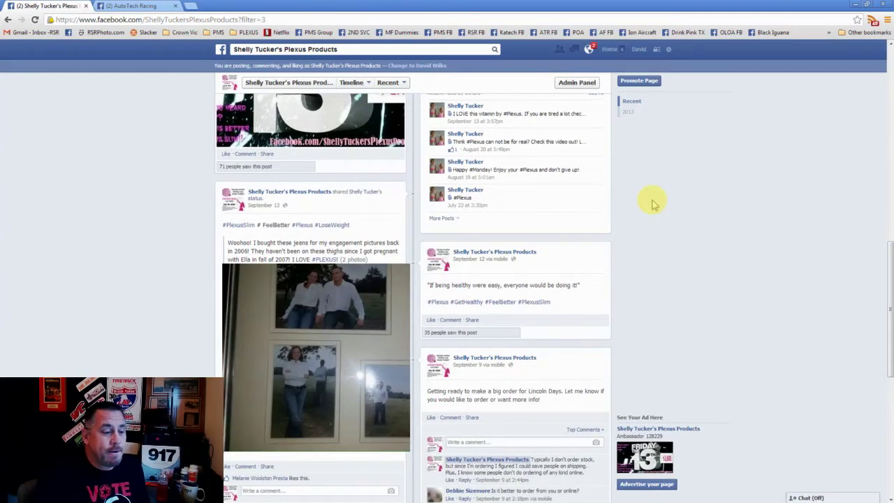
scroll(652, 201, "up", 3)
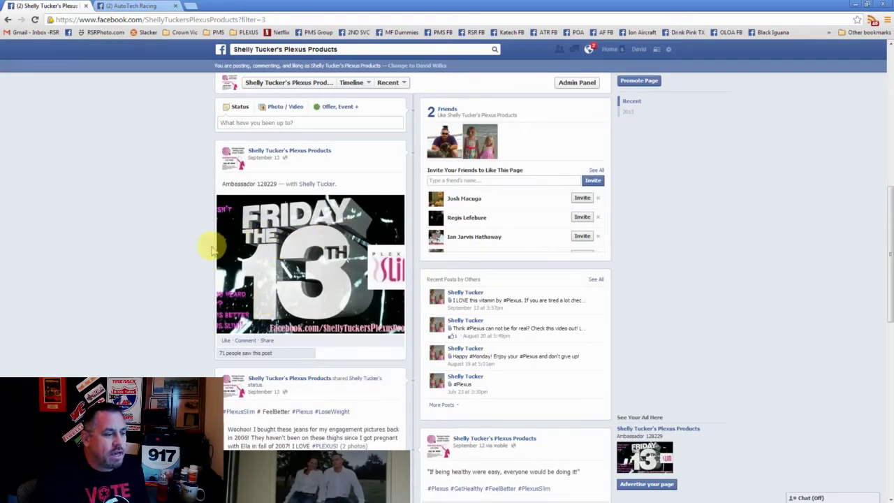
left_click(397, 152)
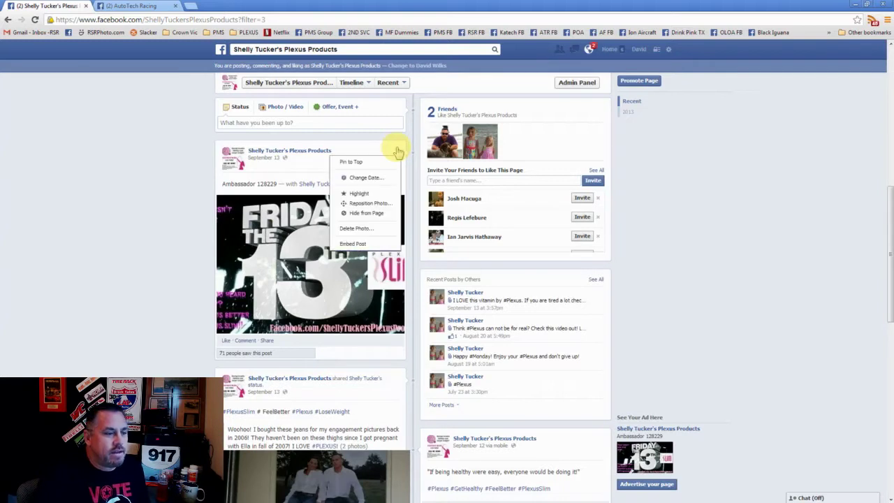
left_click(366, 195)
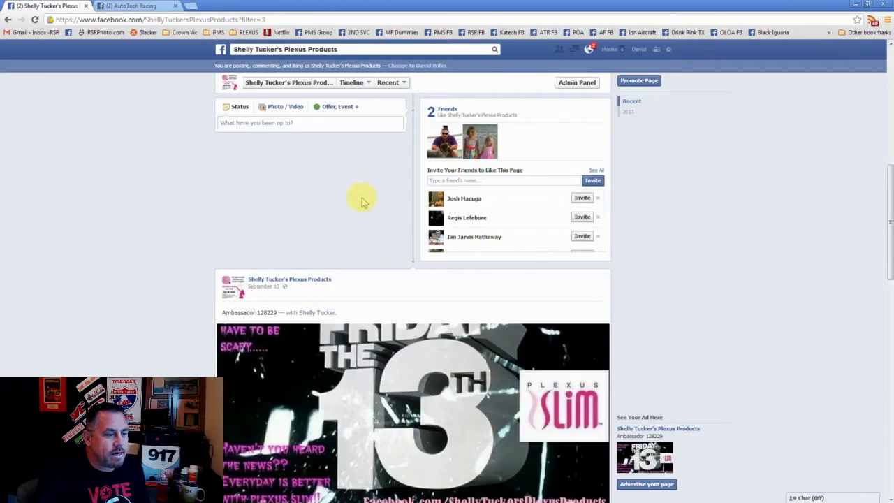
Reposition the highlighted Friday the 13th photo slightly downward to reveal its uppermost text, and save the position
scroll(235, 216, "down", 3)
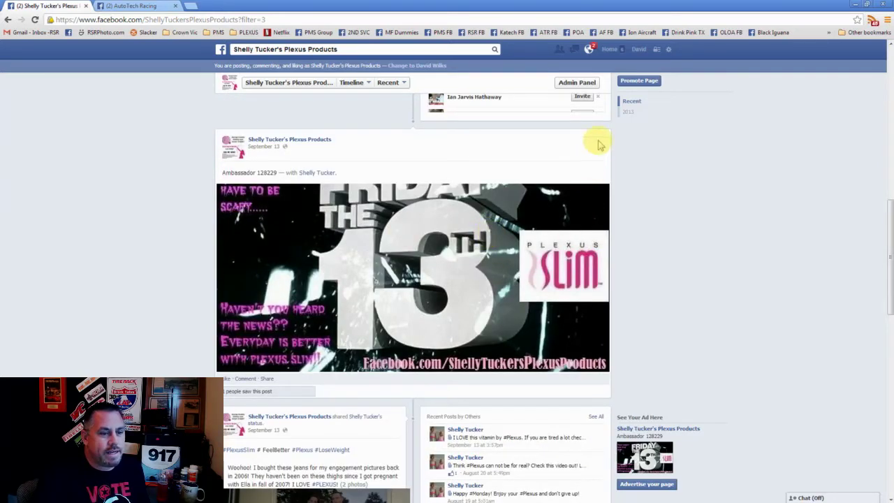
left_click(601, 140)
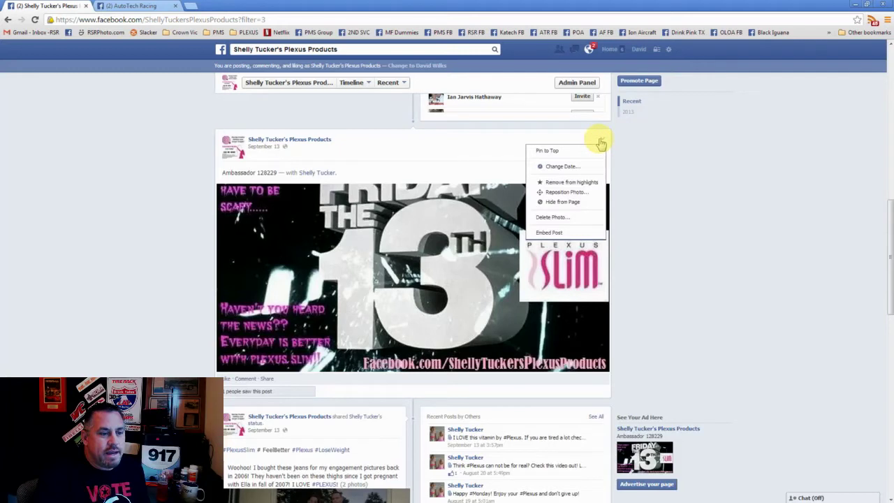
left_click(579, 192)
left_click_drag(451, 216, 438, 235)
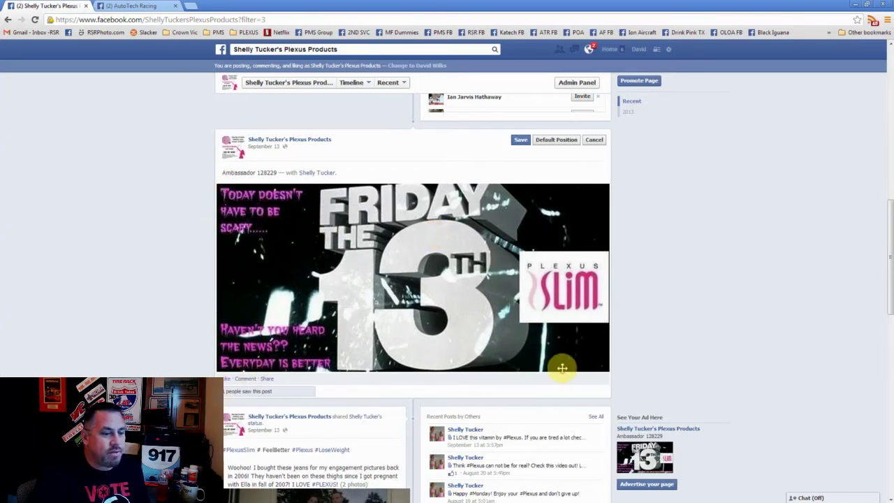
left_click(520, 140)
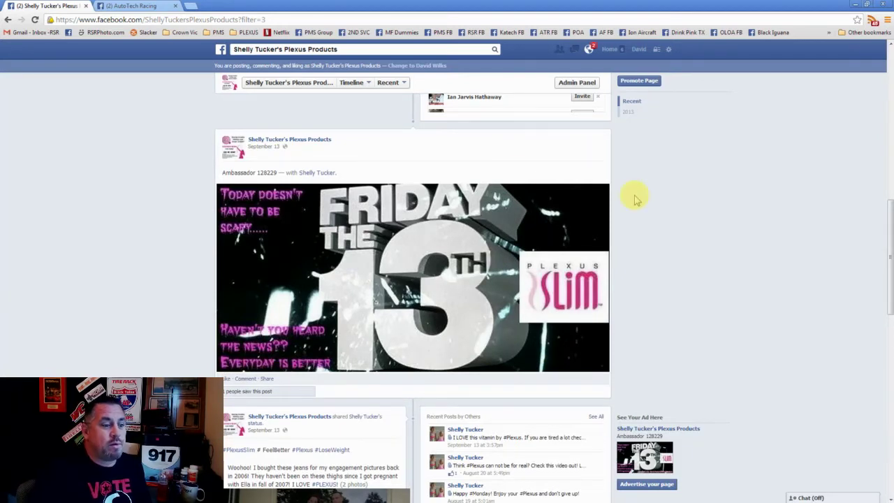
Like the page's September 9 post about booking a Plexus Slim online party
scroll(636, 199, "down", 1)
scroll(635, 199, "down", 2)
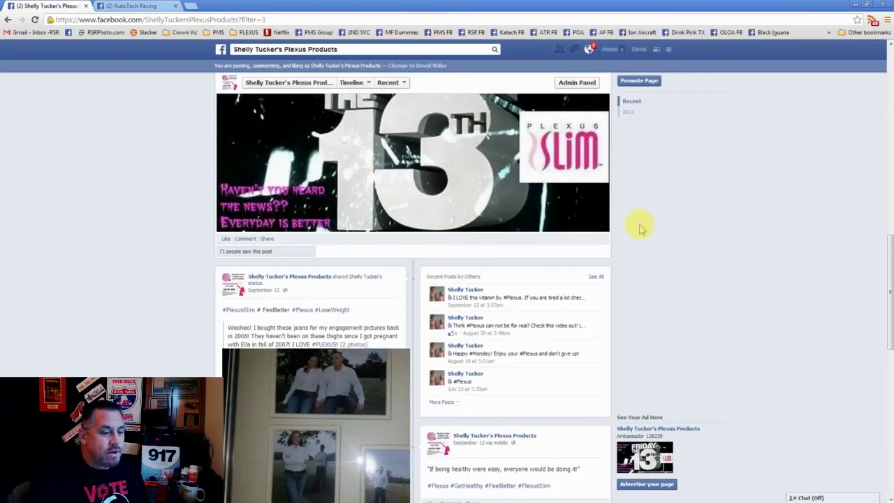
scroll(641, 231, "down", 2)
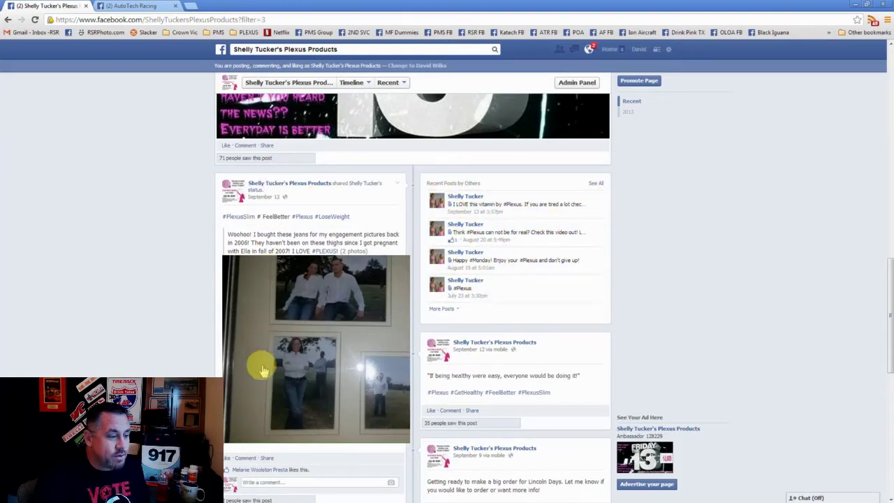
scroll(241, 206, "down", 2)
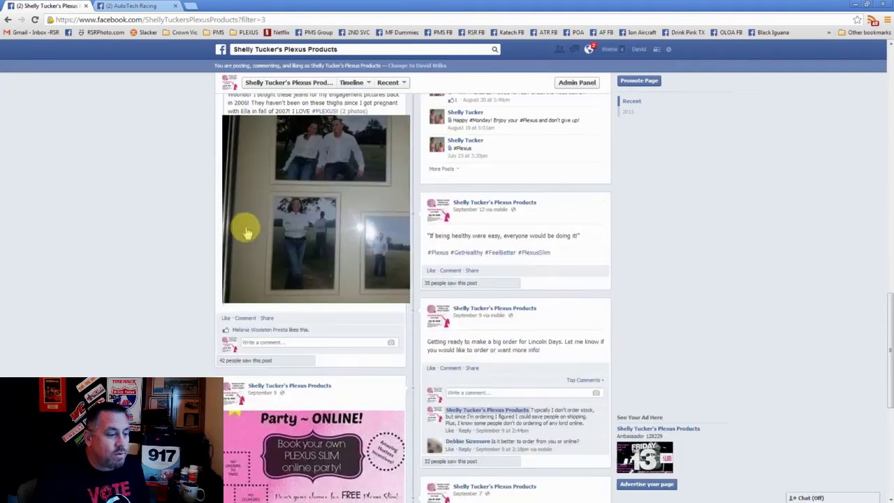
scroll(272, 334, "down", 3)
left_click(228, 310)
Review the page's older posts back through August, including the highlighted Christmas Countdown post, and return to the recent September posts
scroll(274, 334, "down", 3)
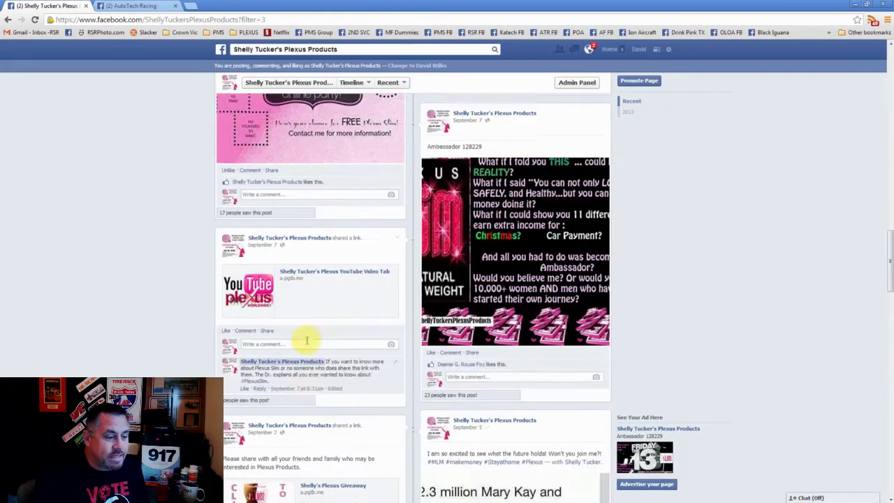
scroll(279, 281, "down", 1)
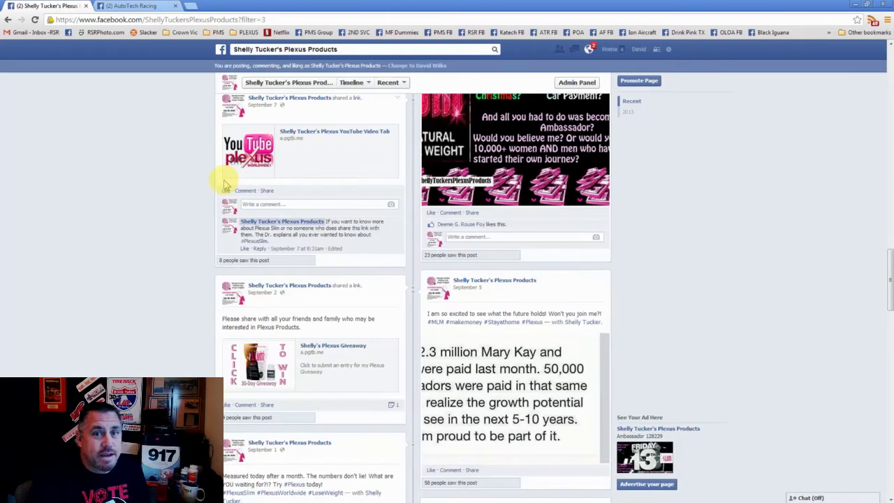
scroll(225, 183, "down", 4)
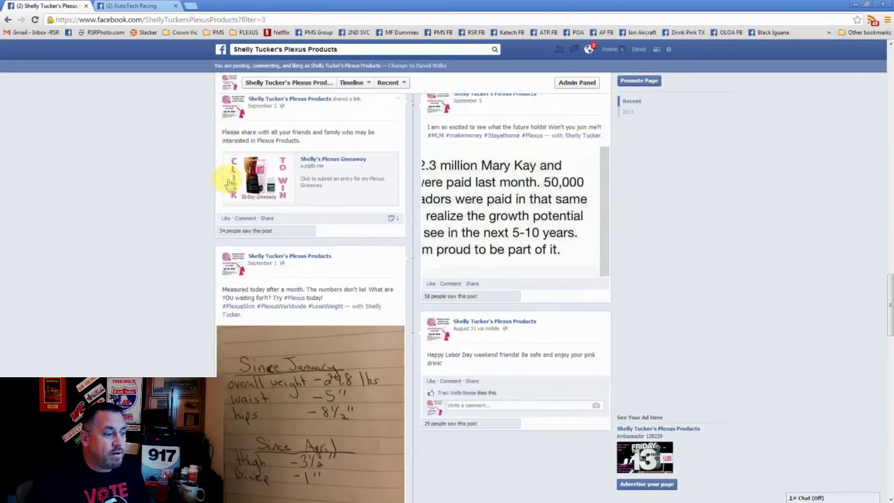
scroll(229, 183, "down", 3)
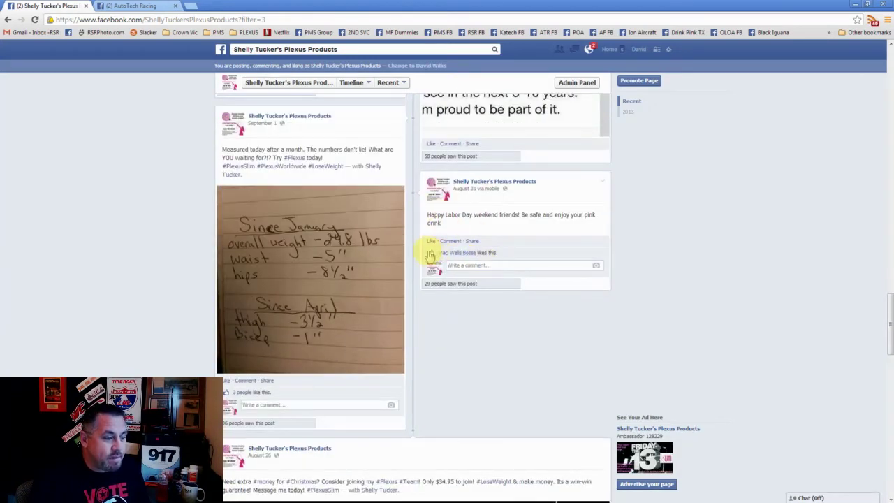
scroll(303, 259, "down", 2)
scroll(280, 333, "down", 3)
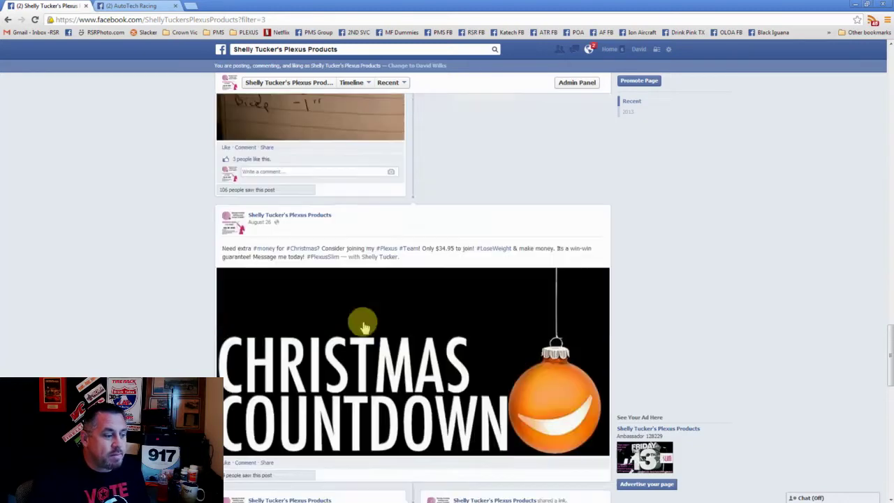
scroll(363, 323, "down", 4)
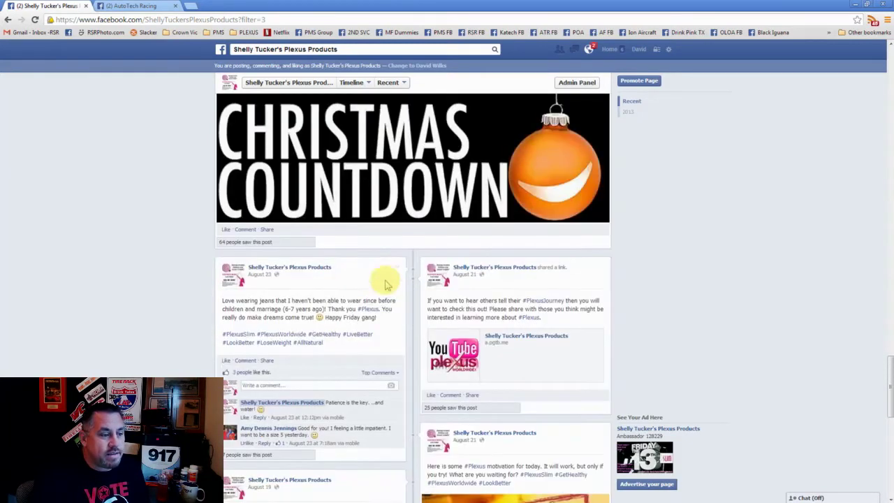
scroll(386, 283, "down", 3)
scroll(383, 283, "down", 3)
scroll(383, 283, "up", 10)
scroll(384, 283, "up", 15)
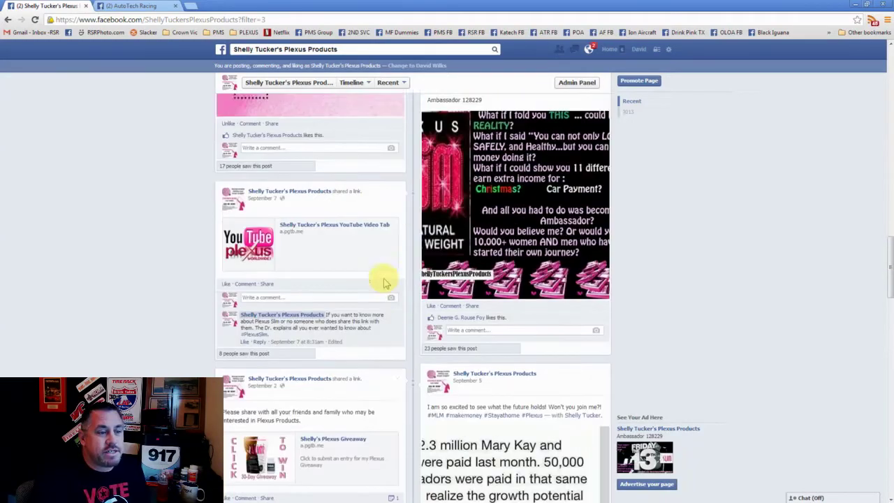
scroll(384, 283, "up", 2)
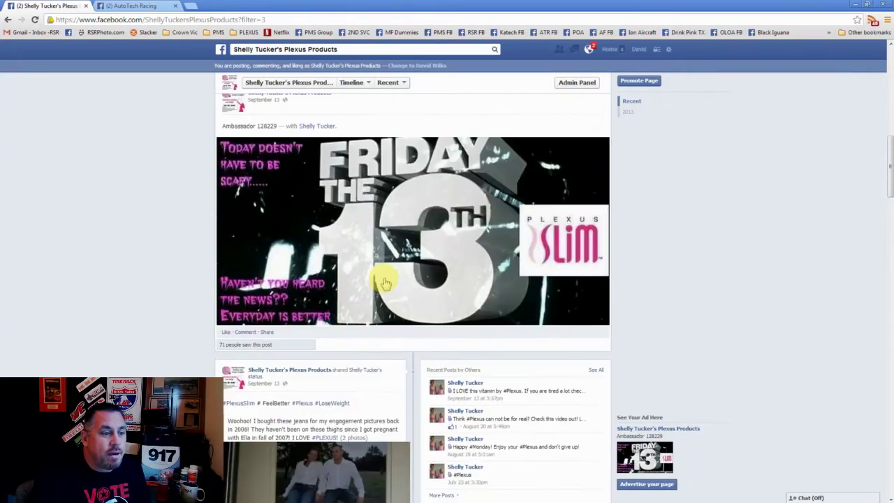
scroll(384, 283, "down", 3)
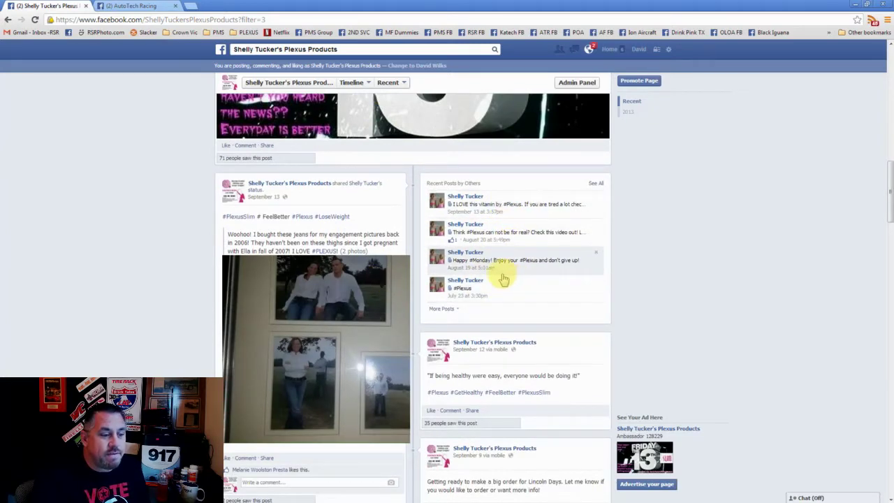
Switch the page timeline filter to Posts by Others
scroll(493, 283, "up", 3)
scroll(484, 286, "up", 4)
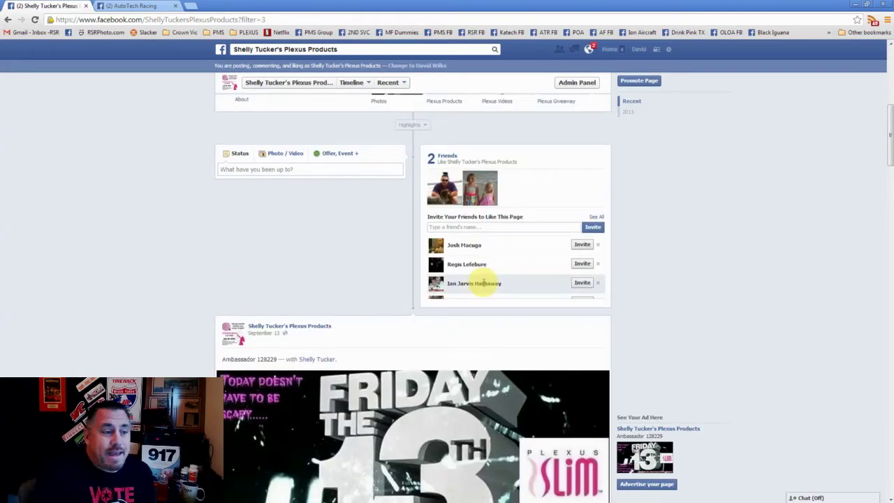
left_click(422, 126)
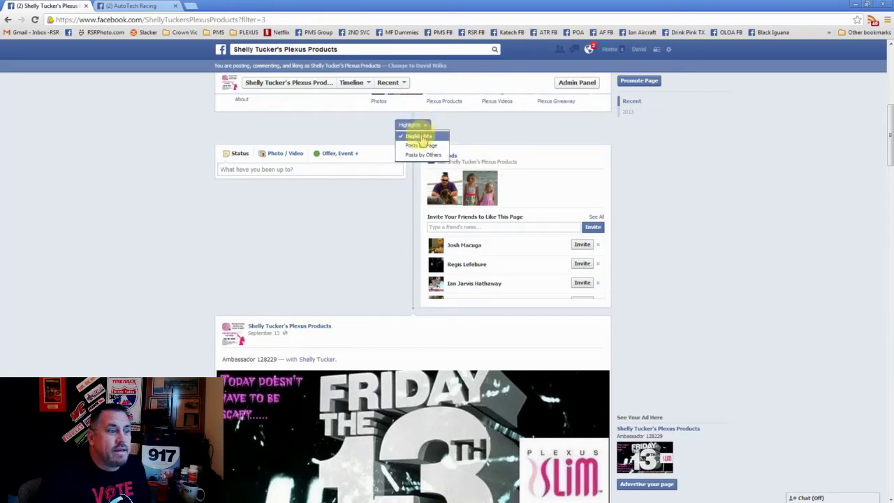
left_click(423, 155)
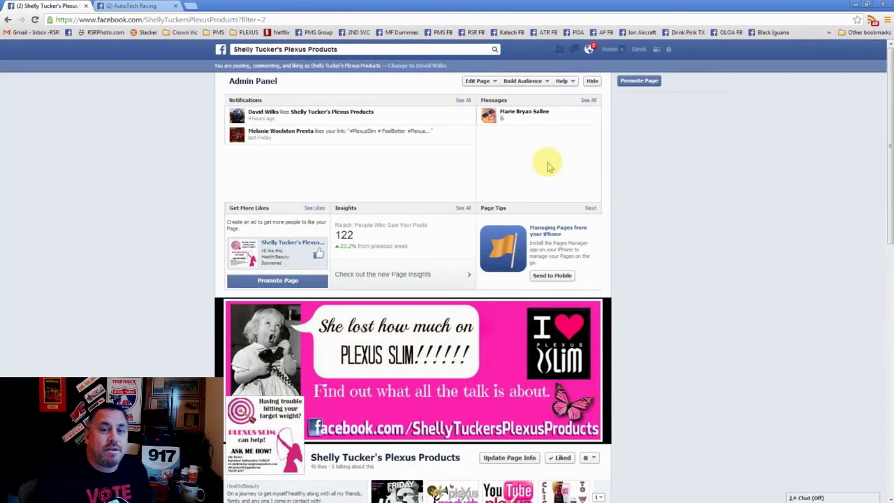
Examine the posts by others on the timeline, from the September 13 vitamin post to the July 23 post
scroll(601, 178, "down", 2)
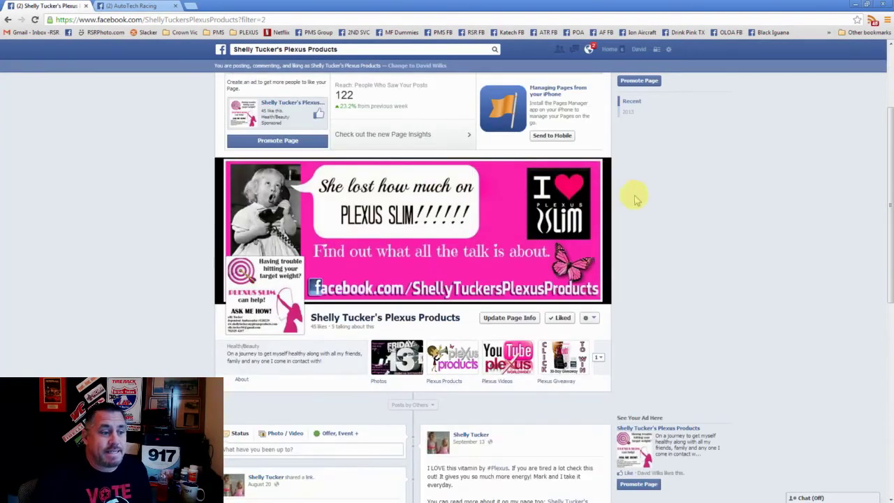
scroll(649, 203, "down", 3)
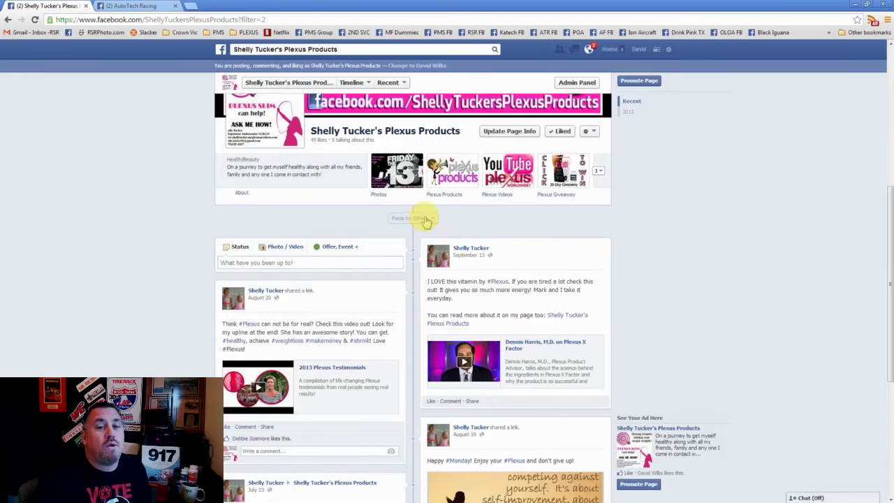
scroll(461, 217, "down", 1)
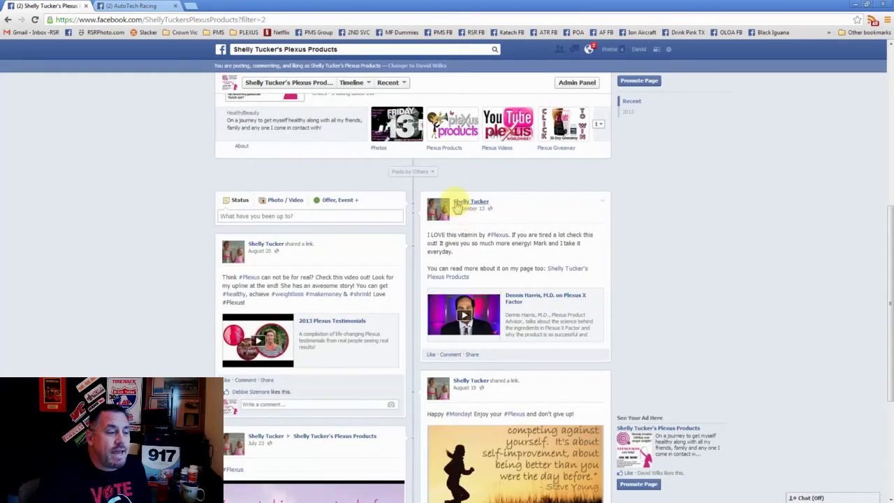
scroll(339, 236, "down", 2)
scroll(342, 235, "down", 1)
scroll(391, 225, "down", 1)
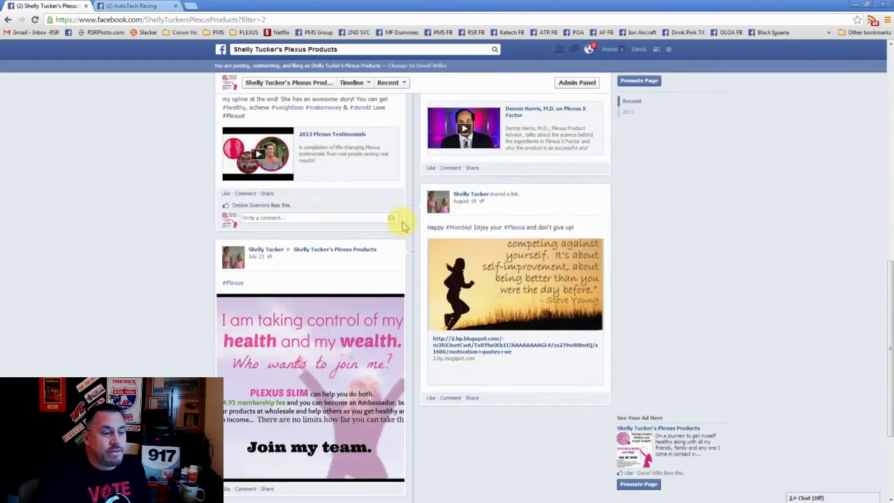
scroll(500, 167, "up", 1)
scroll(500, 168, "up", 1)
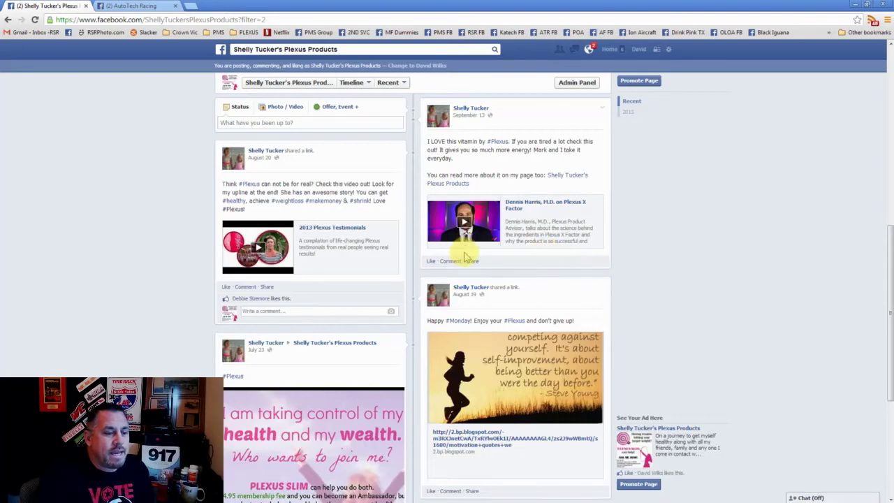
Review the posts by others once more down to the page's Joined Facebook entry, and return to the cover photo
scroll(507, 261, "down", 3)
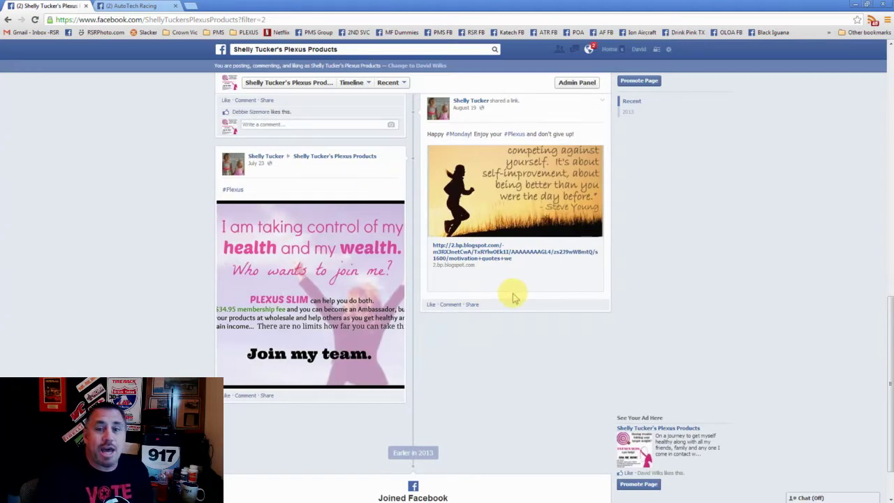
scroll(513, 298, "up", 4)
scroll(514, 298, "down", 1)
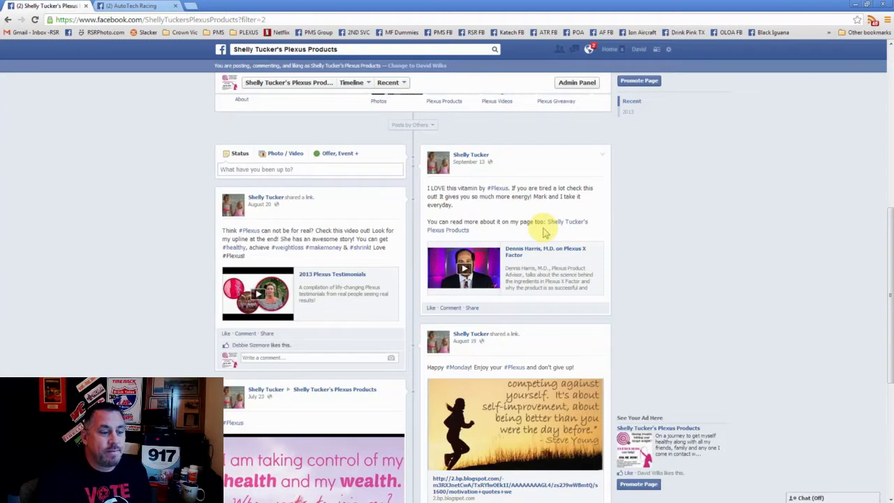
mouse_move(472, 155)
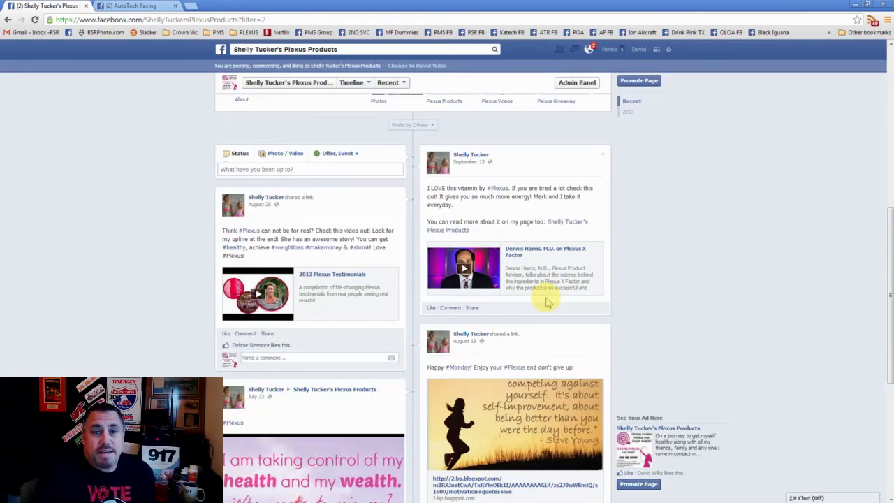
scroll(548, 302, "down", 3)
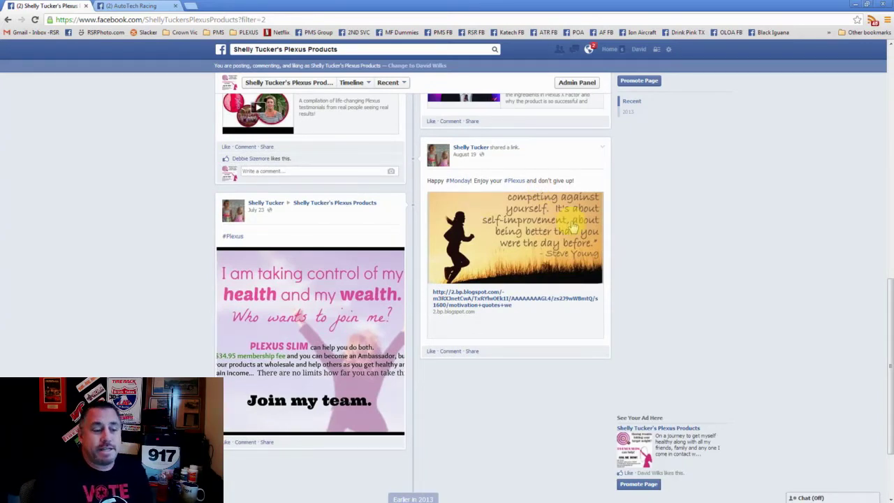
scroll(573, 225, "down", 2)
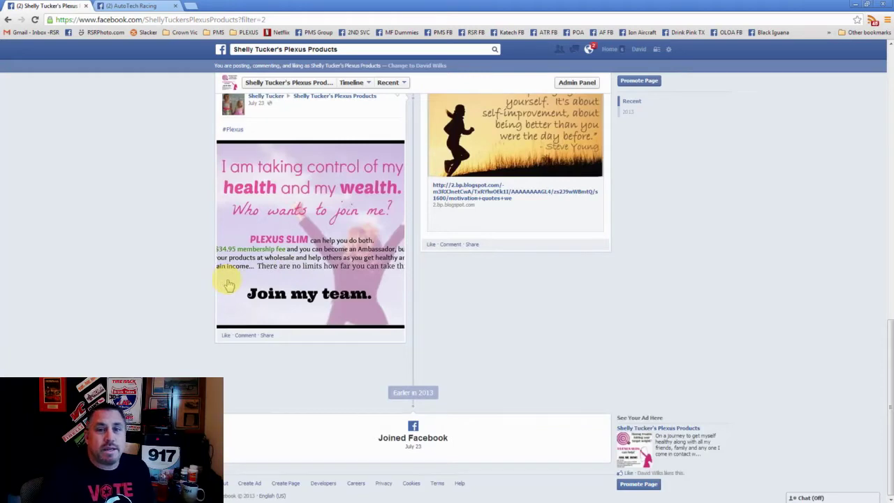
scroll(228, 284, "up", 5)
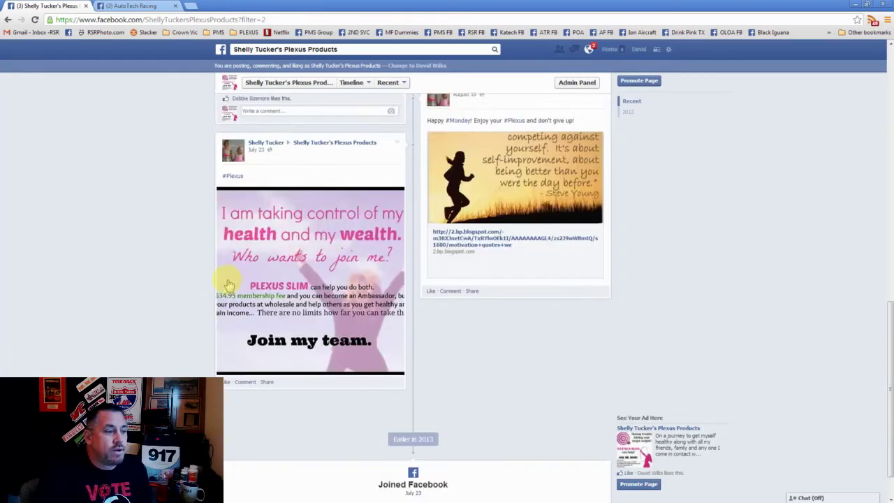
scroll(229, 284, "up", 3)
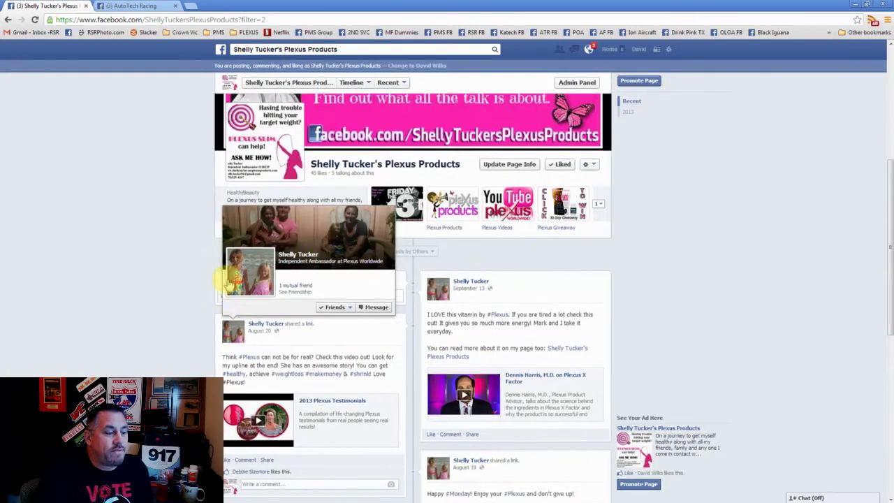
scroll(185, 303, "up", 1)
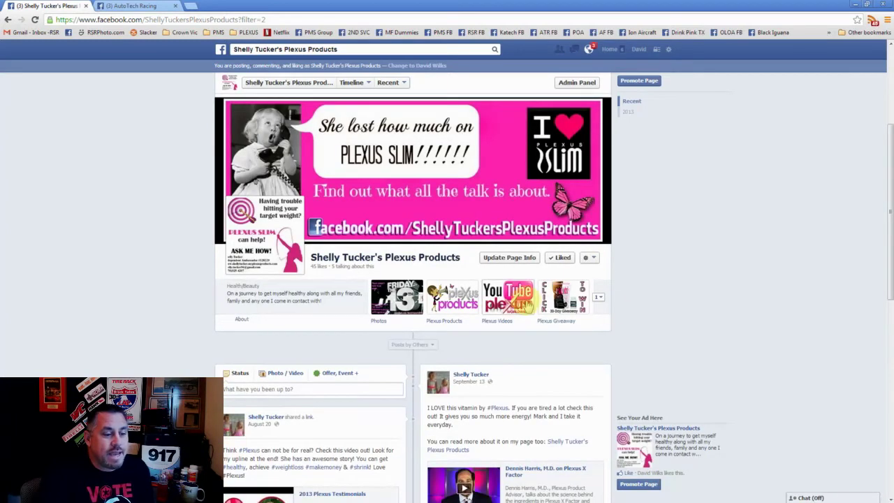
Switch the page timeline filter to Posts by Page
scroll(645, 296, "down", 2)
left_click(424, 252)
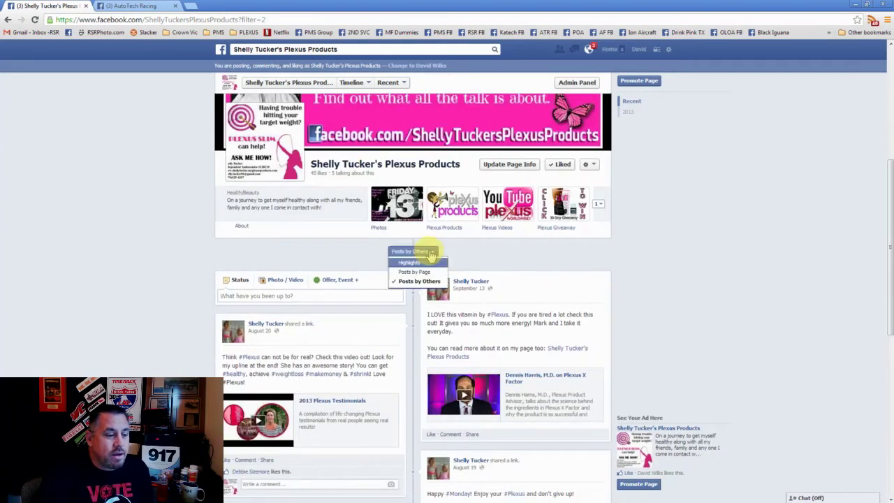
left_click(423, 272)
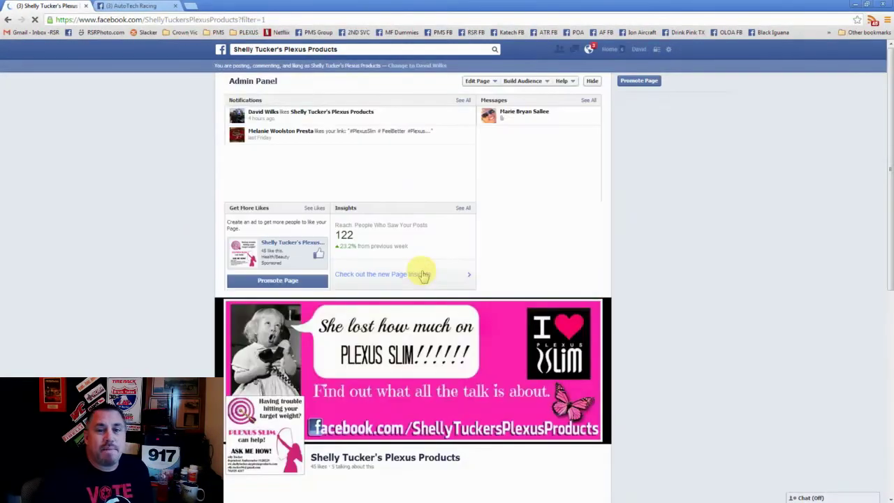
Examine the page's own posts and their reach figures from September 13 back to the August 26 Christmas Countdown post
scroll(664, 310, "down", 9)
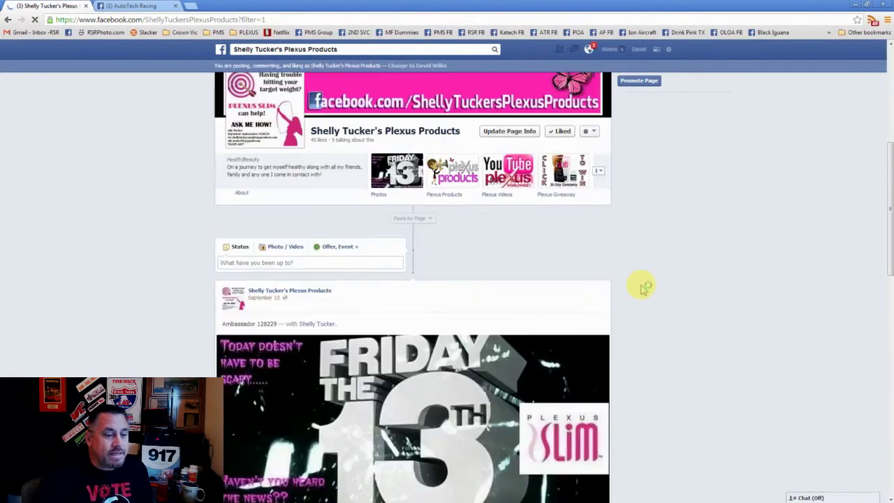
scroll(642, 286, "down", 5)
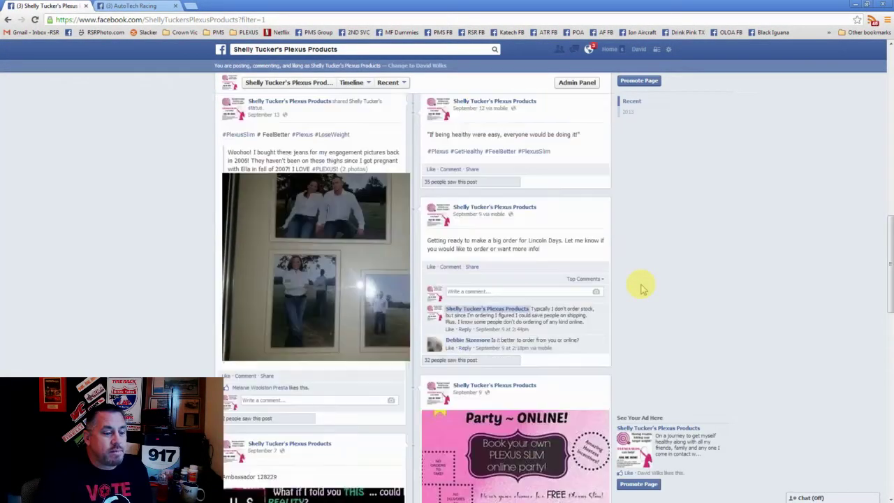
scroll(491, 284, "down", 2)
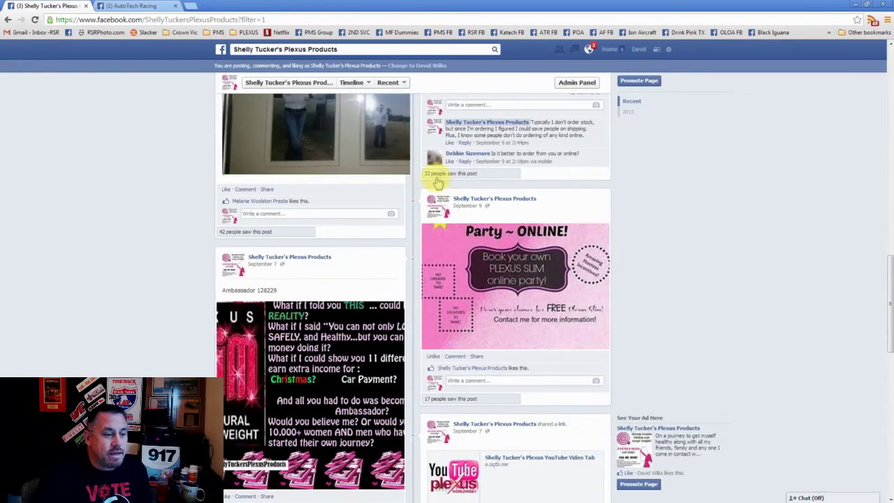
scroll(500, 211, "down", 2)
scroll(500, 215, "down", 4)
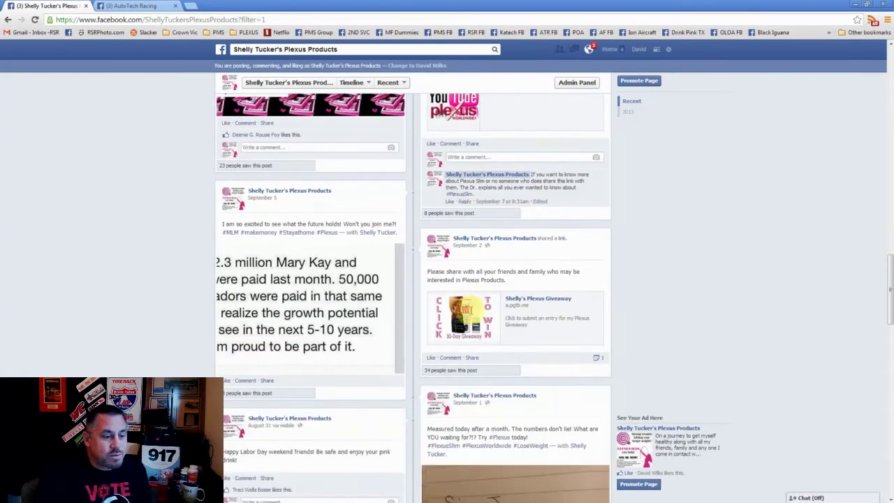
mouse_move(462, 375)
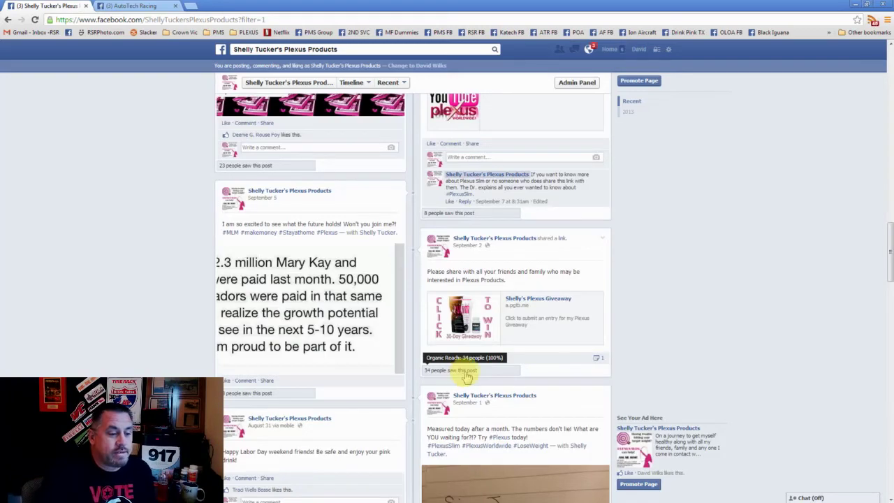
scroll(594, 346, "down", 4)
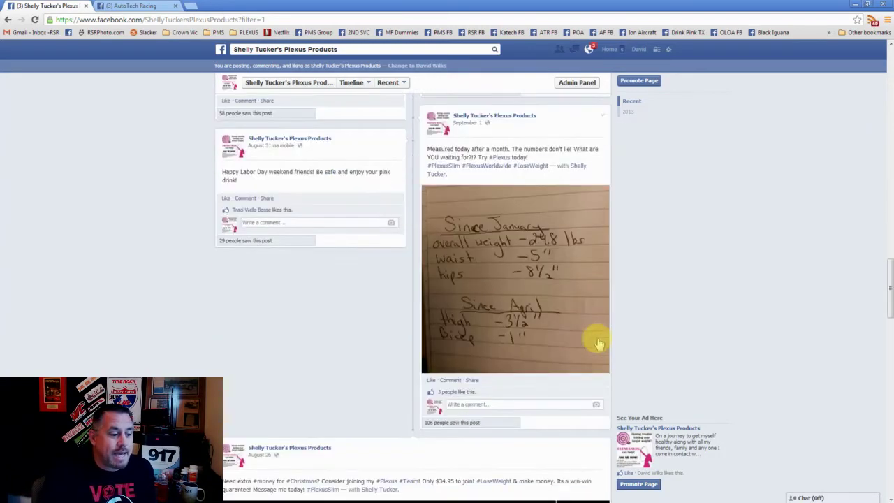
scroll(599, 343, "down", 5)
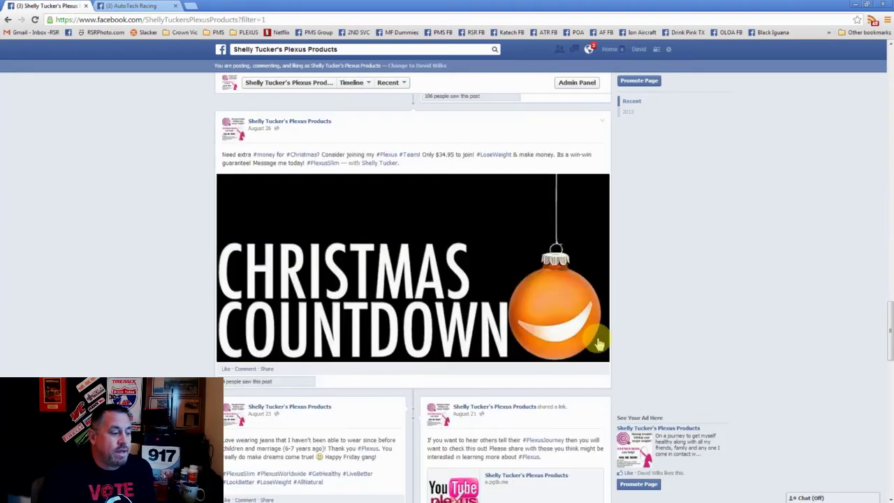
scroll(599, 343, "up", 15)
scroll(599, 343, "up", 15)
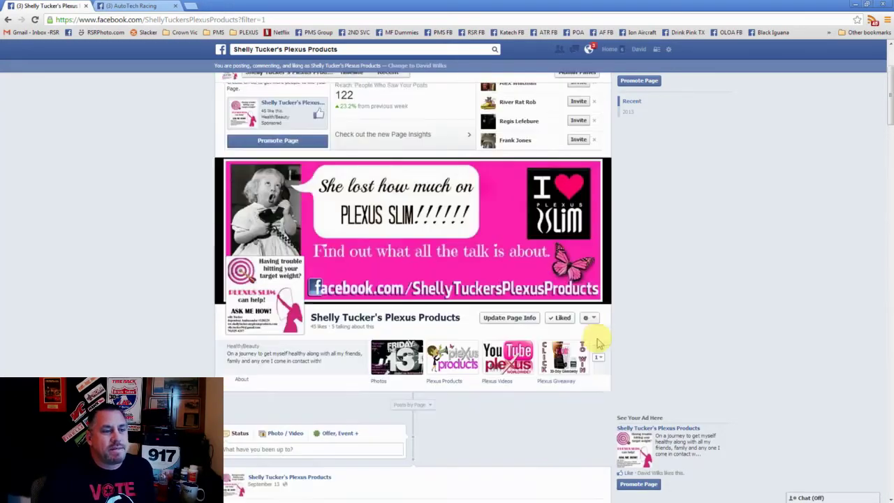
scroll(599, 343, "up", 2)
scroll(598, 342, "down", 3)
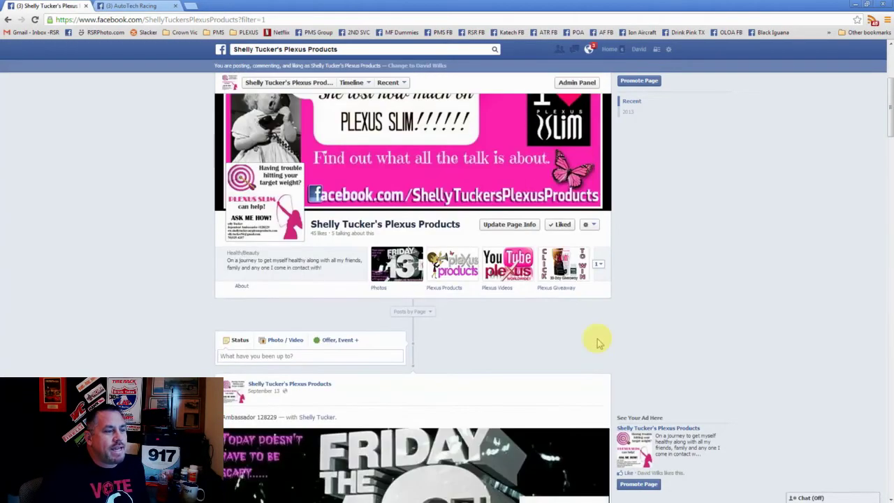
Switch to the AutoTech Racing page and bring its post composer into view
left_click(145, 7)
scroll(120, 159, "down", 3)
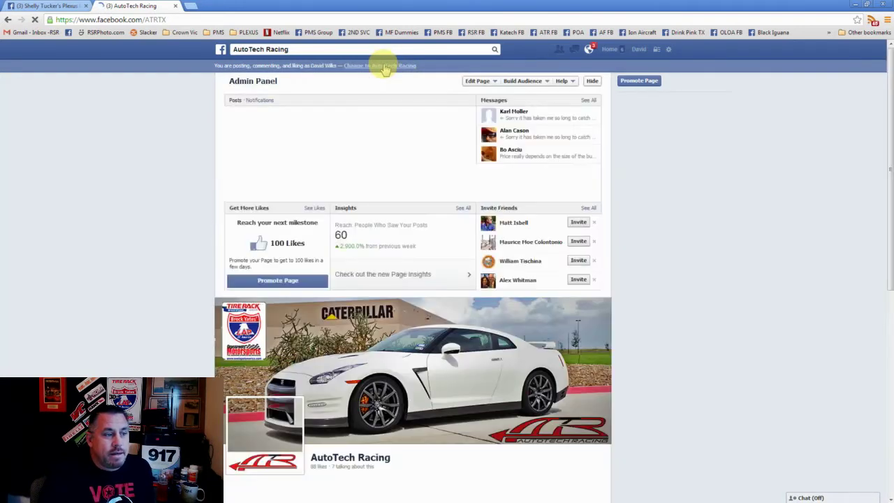
scroll(170, 160, "down", 5)
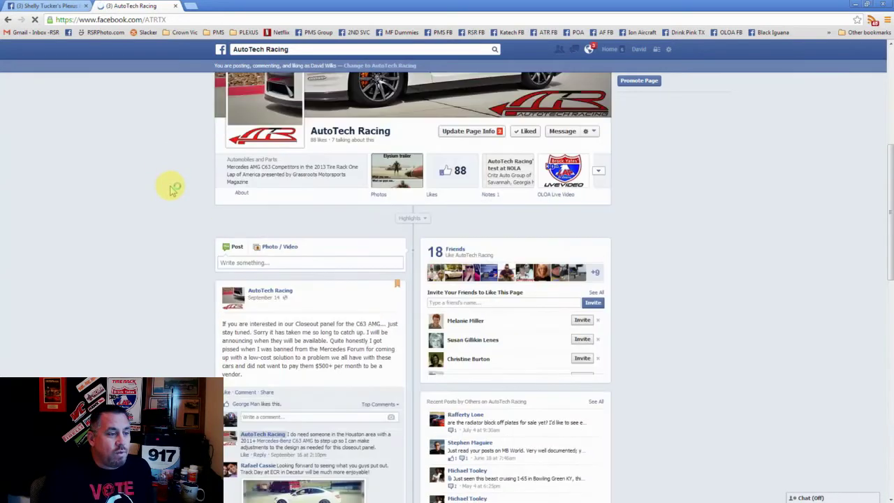
scroll(262, 192, "down", 1)
Publish the post "Check out the Brock Yates' One Lap of America for new updates about #OLOA2014" on AutoTech Racing, tagging the One Lap page
left_click(301, 168)
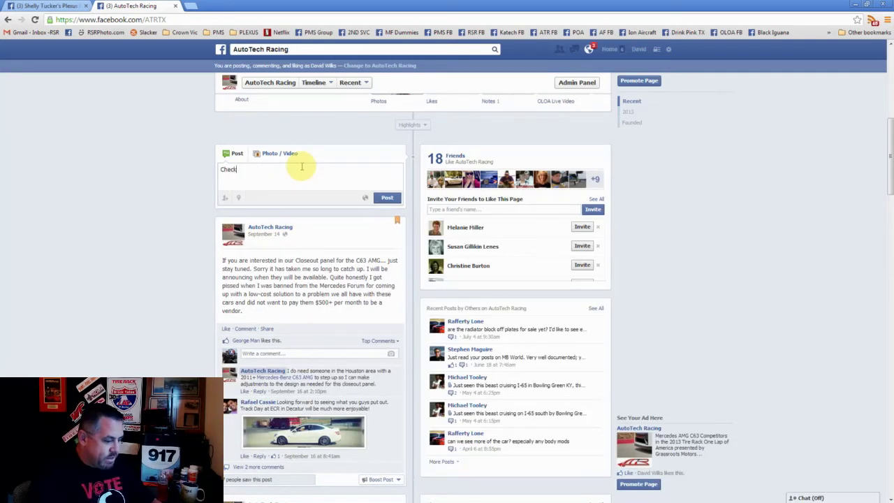
type("Check out the @brock")
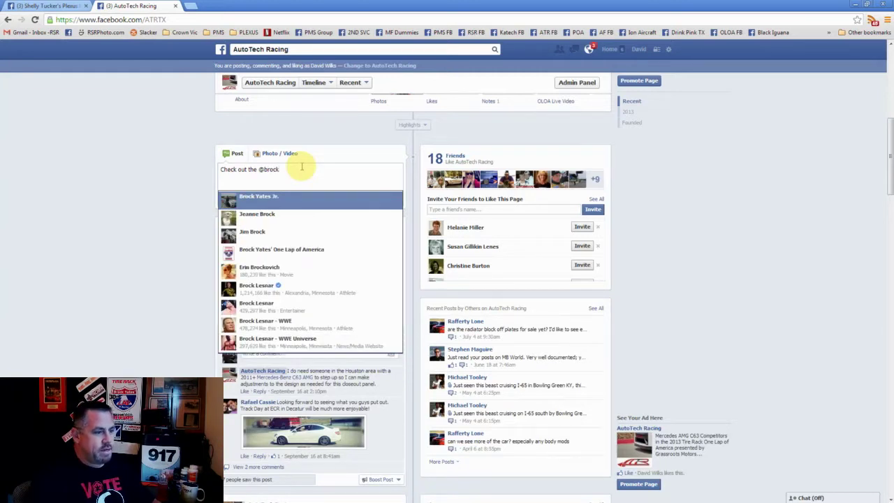
left_click(300, 249)
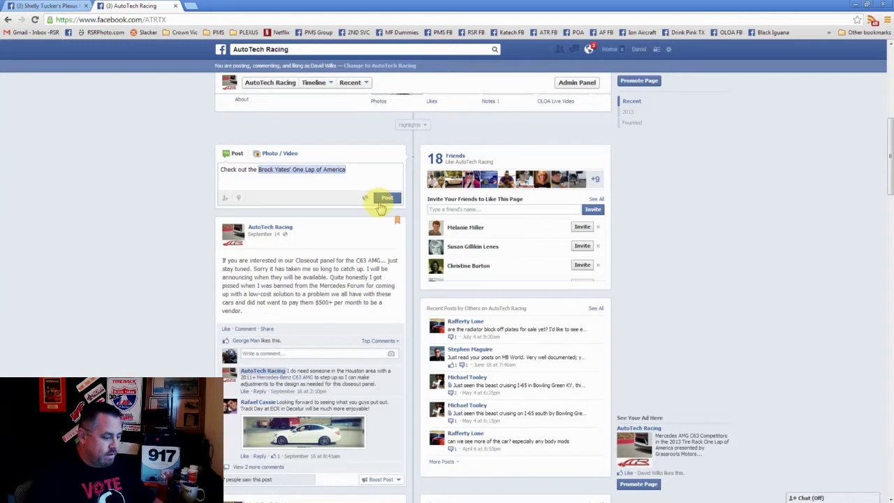
type("for new updates about #OLOA2014")
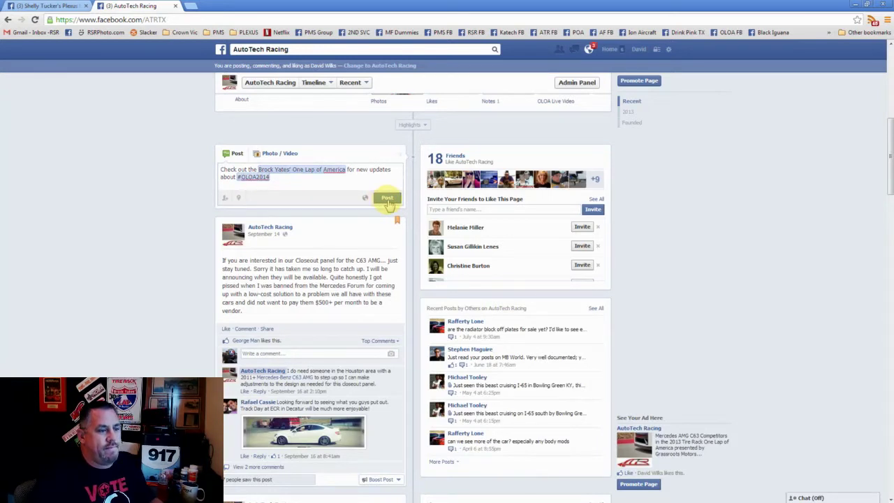
left_click(389, 201)
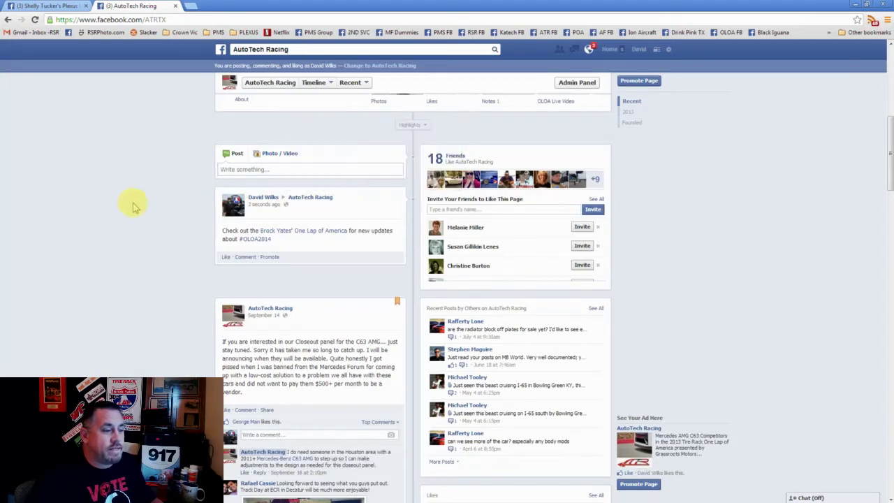
Reload the AutoTech Racing page and check its timeline and Recent Posts by Others for the new #OLOA2014 post
left_click(35, 20)
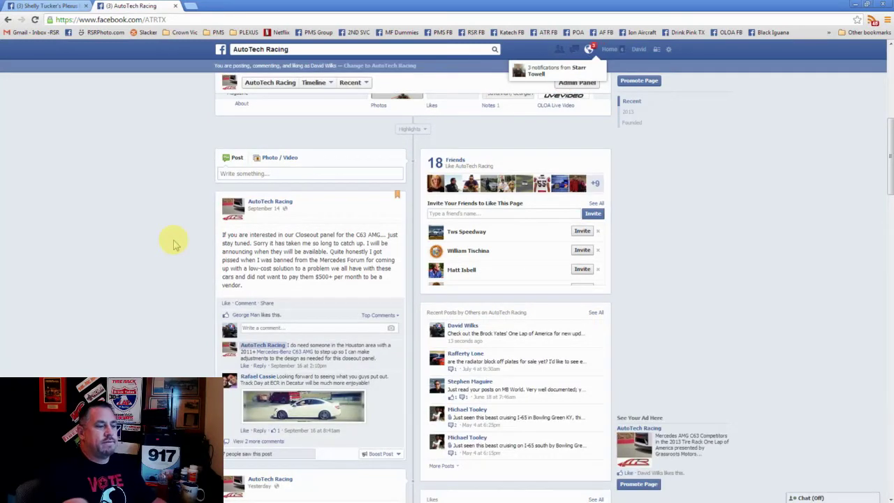
scroll(180, 246, "down", 1)
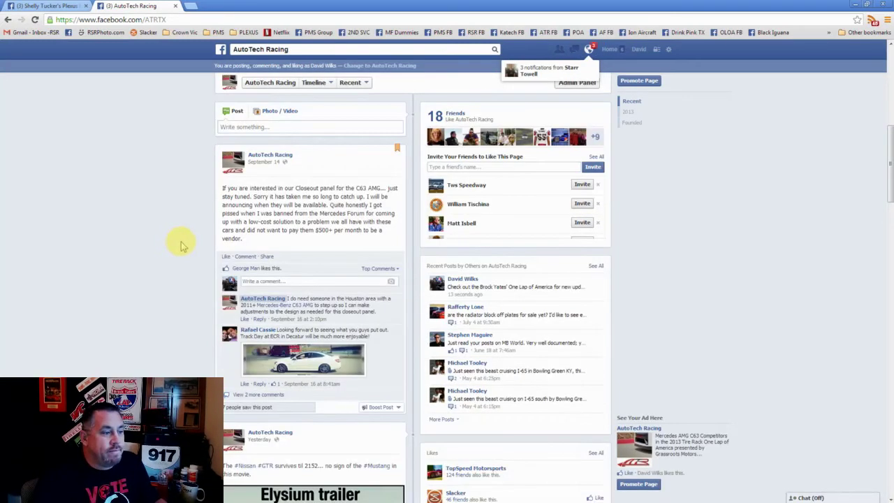
scroll(175, 273, "down", 6)
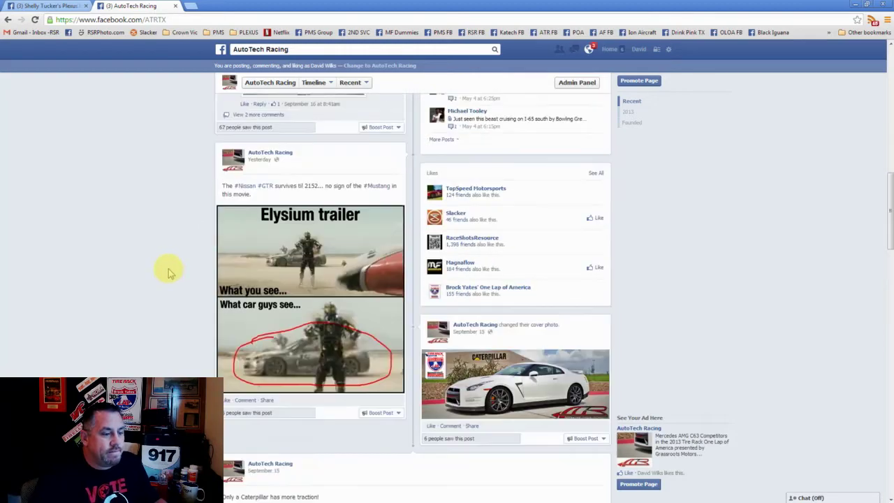
scroll(176, 274, "down", 8)
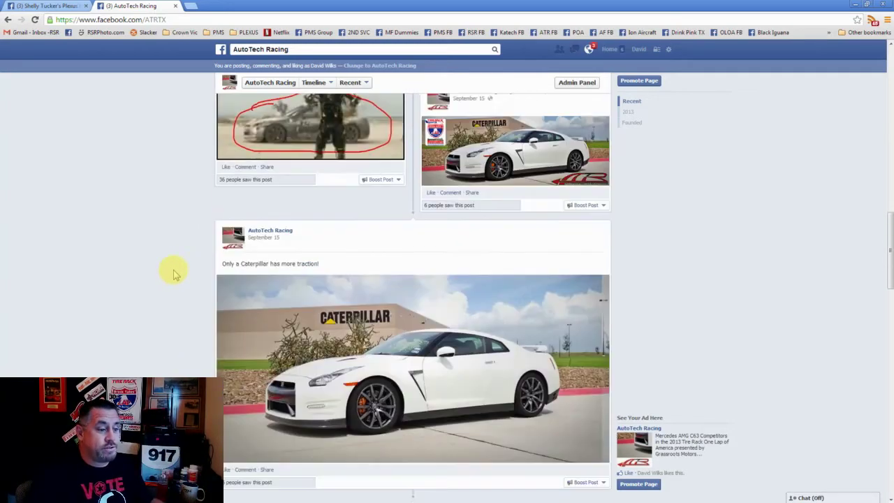
scroll(175, 273, "down", 3)
scroll(176, 273, "up", 10)
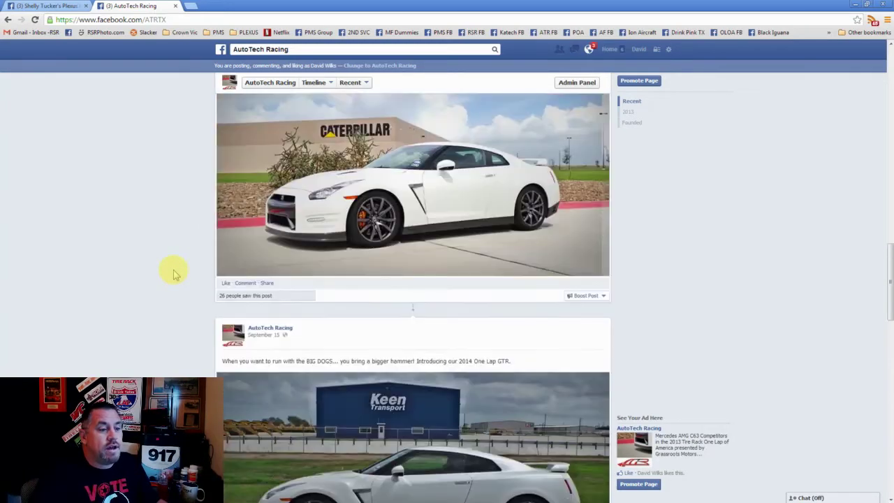
scroll(176, 274, "up", 4)
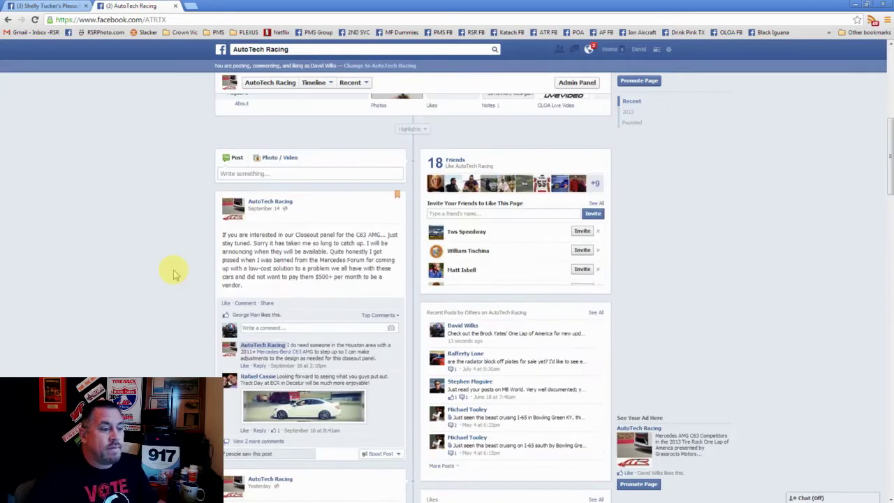
scroll(175, 274, "down", 2)
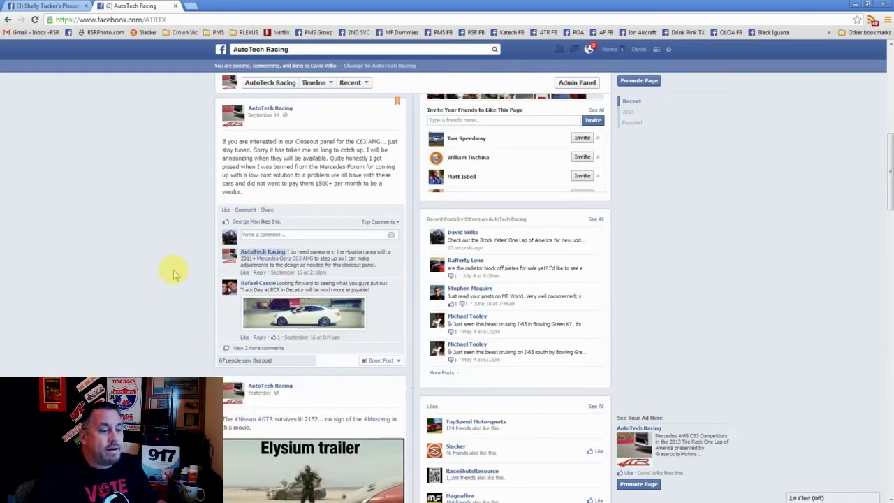
scroll(175, 275, "down", 1)
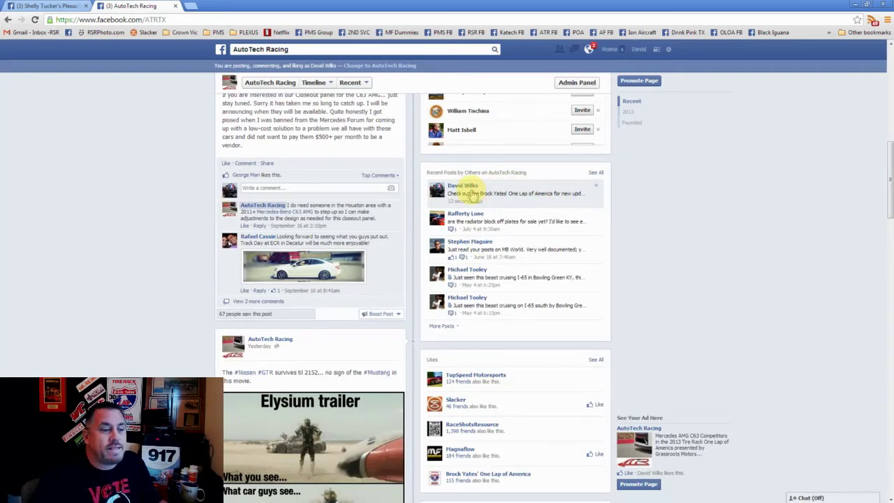
scroll(659, 194, "up", 4)
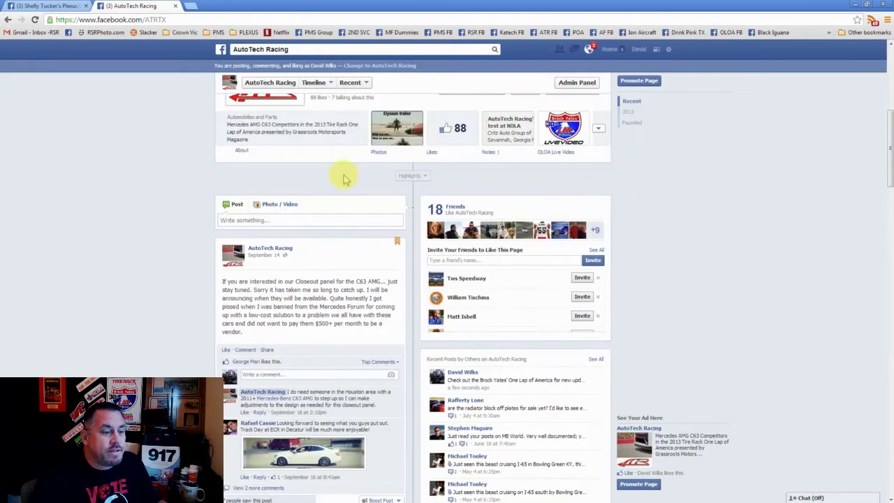
Filter the AutoTech Racing timeline to Posts by Page and review the page's own posts and their reach
left_click(411, 175)
left_click(416, 197)
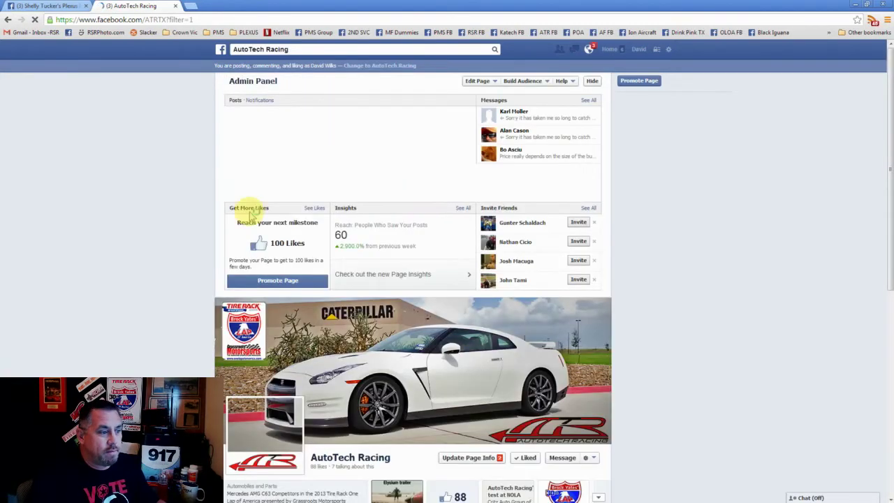
scroll(151, 223, "down", 3)
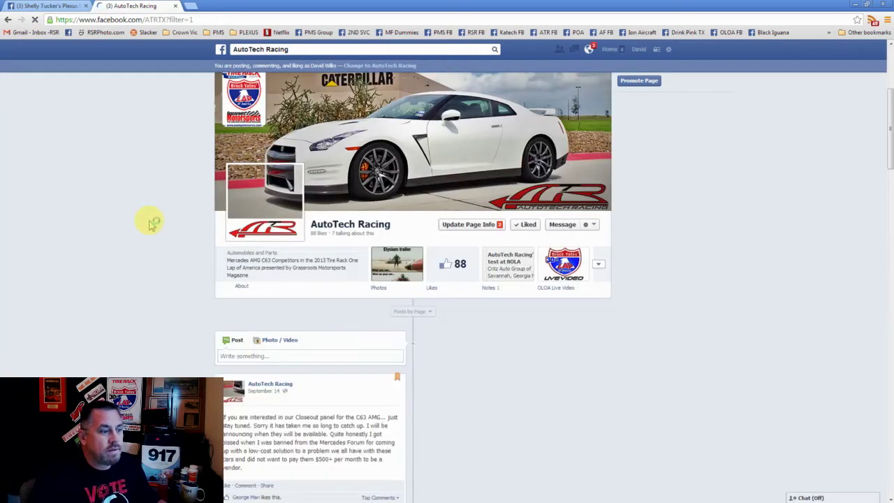
scroll(151, 224, "down", 3)
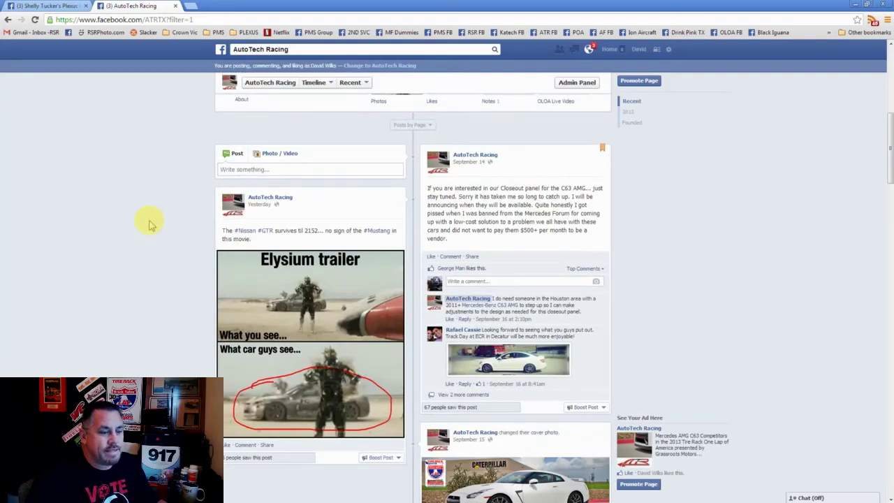
scroll(151, 223, "down", 4)
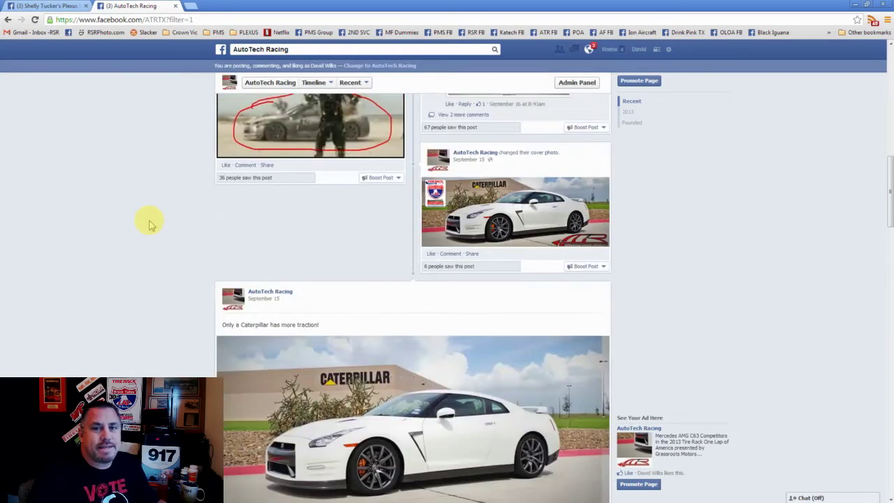
scroll(150, 223, "down", 4)
scroll(151, 225, "down", 2)
scroll(151, 225, "up", 8)
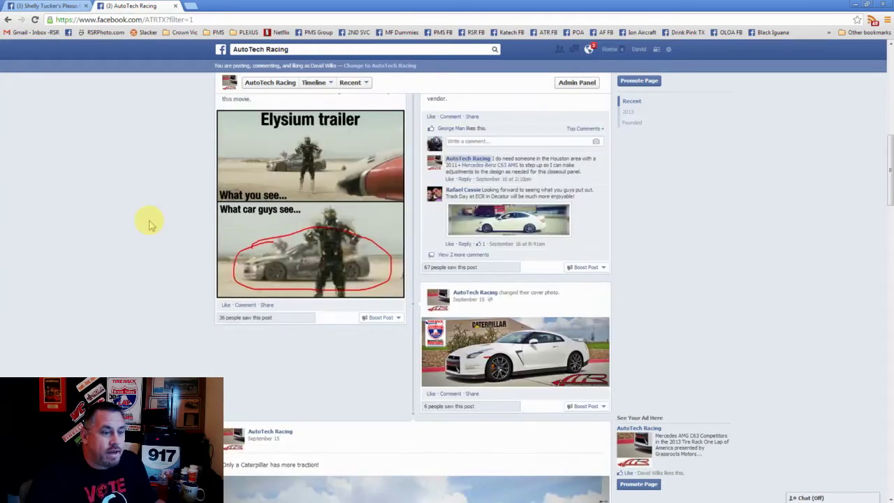
scroll(151, 225, "up", 4)
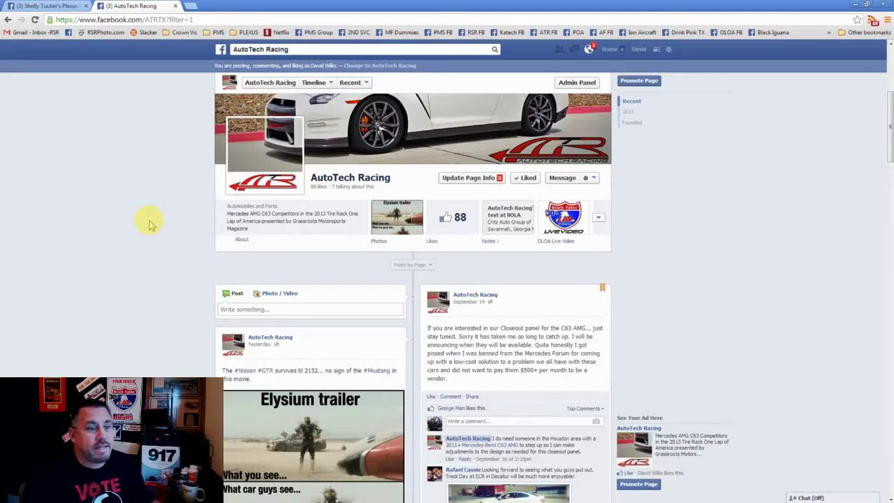
scroll(151, 224, "down", 1)
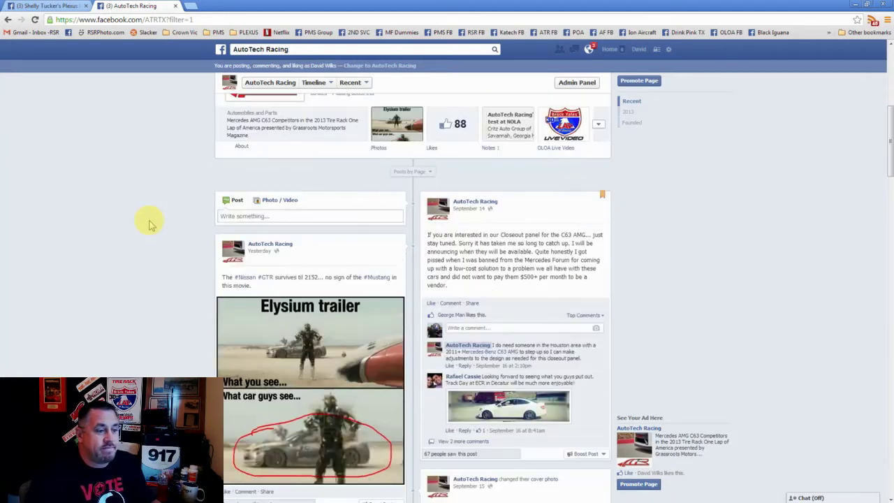
Filter the timeline to Posts by Others and look through the visitor posts, including the new #OLOA2014 post
left_click(429, 173)
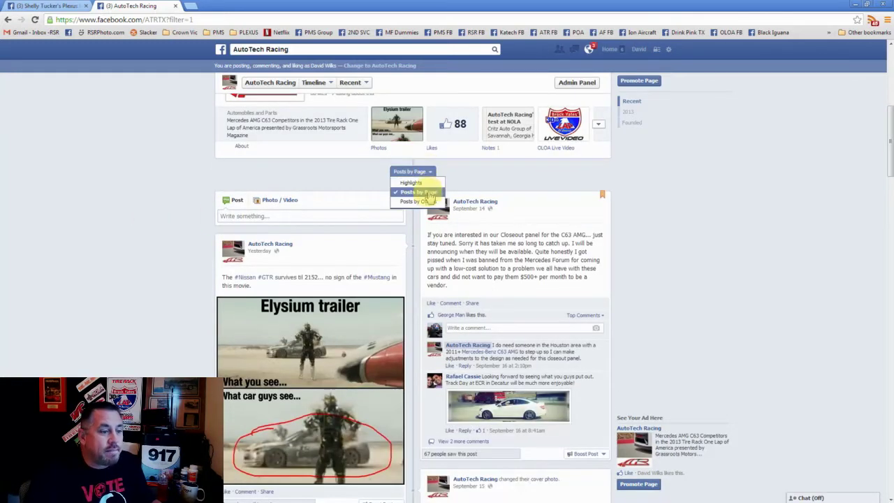
left_click(427, 201)
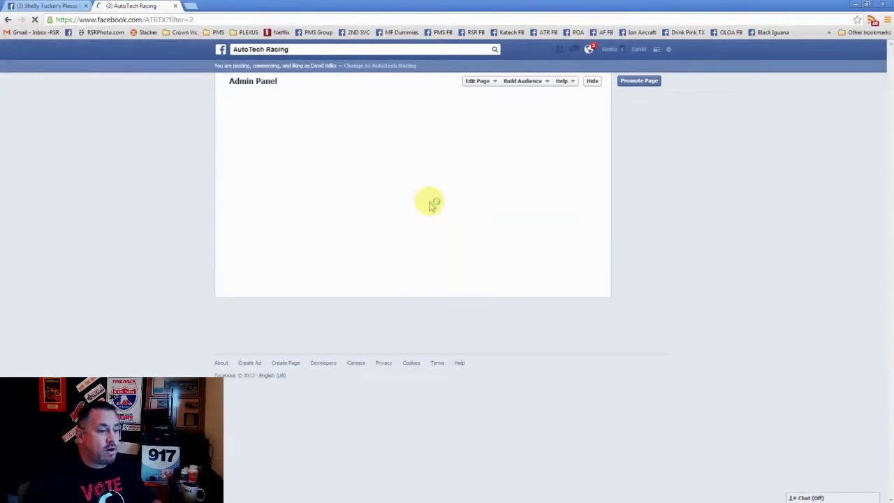
scroll(147, 220, "down", 3)
scroll(146, 221, "down", 1)
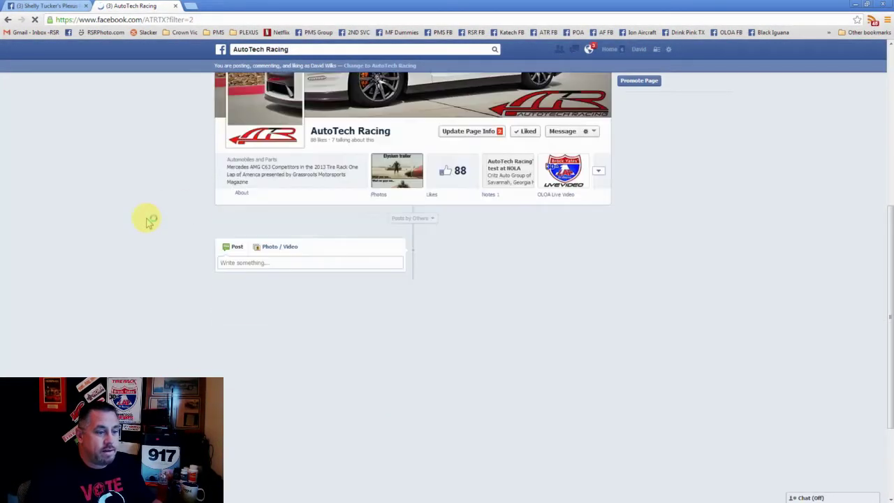
scroll(147, 221, "down", 1)
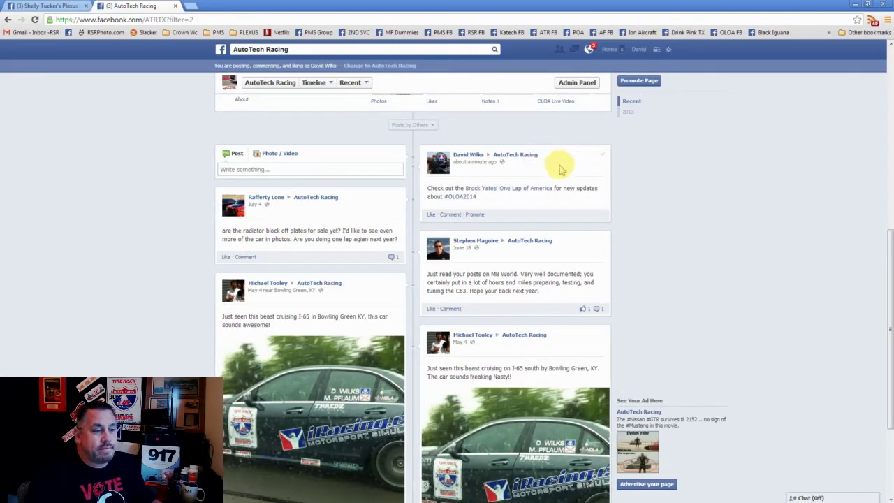
scroll(564, 168, "down", 1)
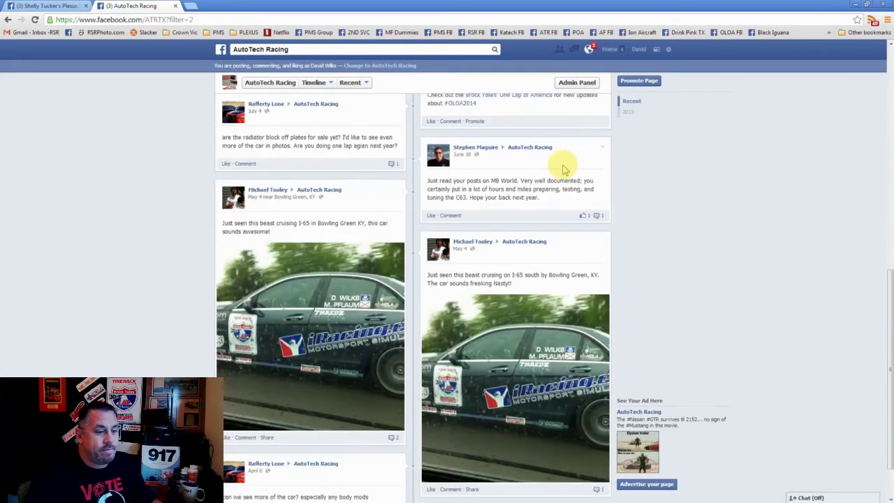
scroll(564, 167, "down", 1)
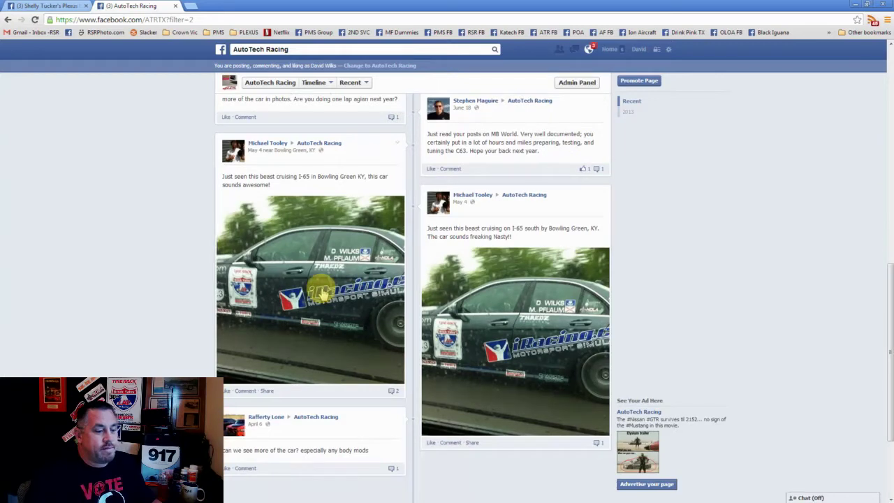
View the enlarged car photo and comments of the May 4 visitor post near Bowling Green, then return to the timeline
left_click(323, 293)
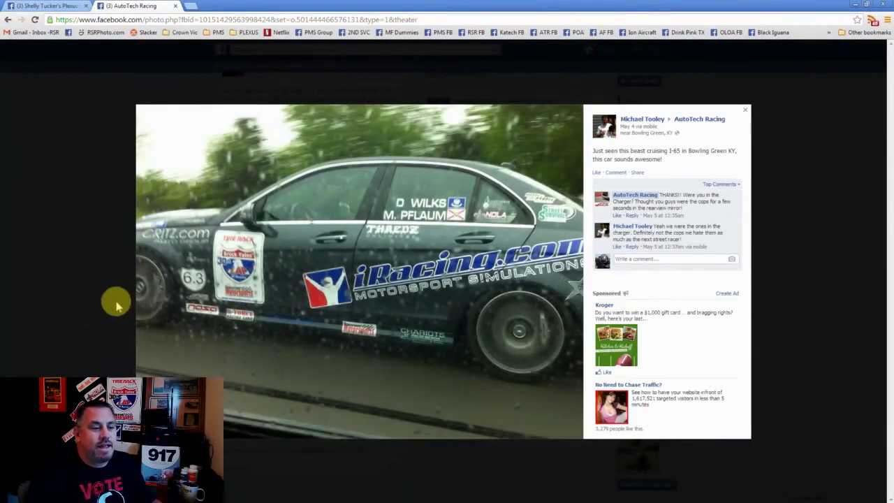
left_click(76, 309)
scroll(75, 310, "up", 2)
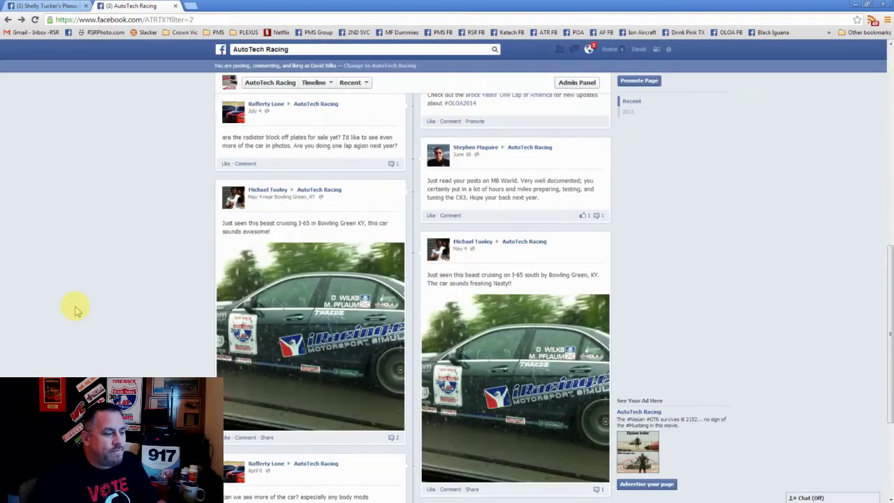
scroll(73, 306, "down", 2)
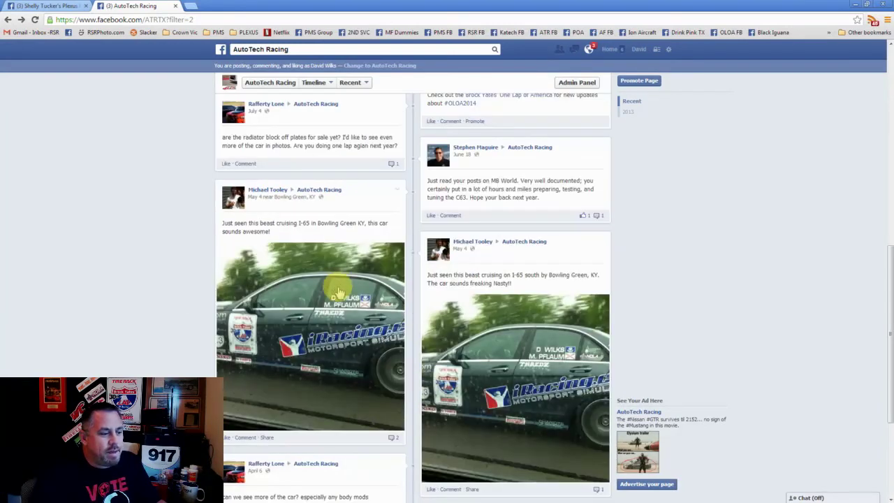
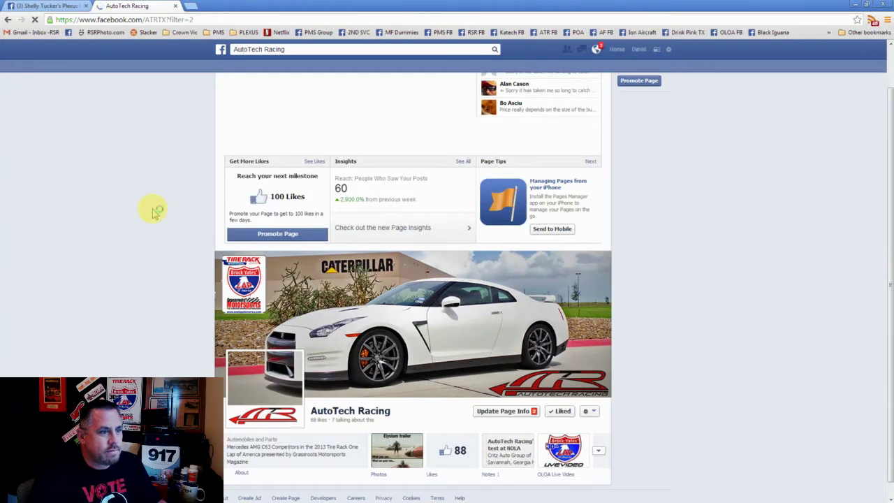
Examine the Posts by Others timeline while using Facebook as AutoTech Racing, including the page header and the #OLOA2014 post
scroll(155, 212, "down", 1)
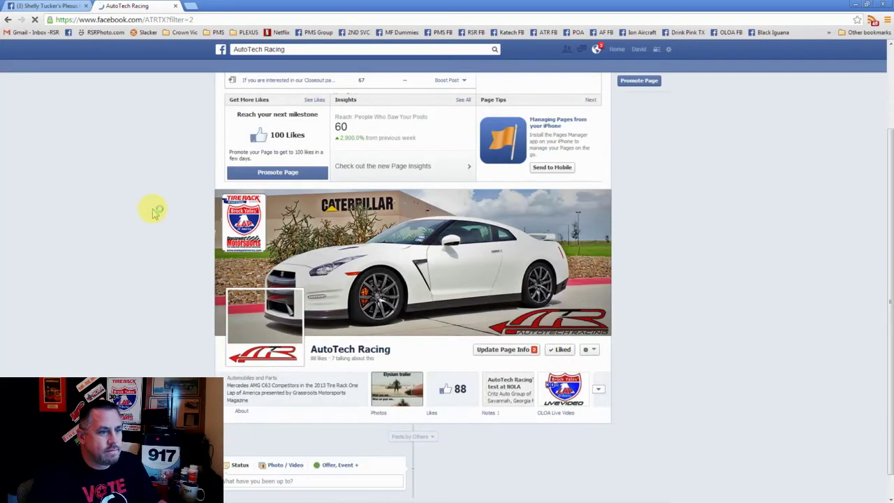
scroll(155, 212, "down", 1)
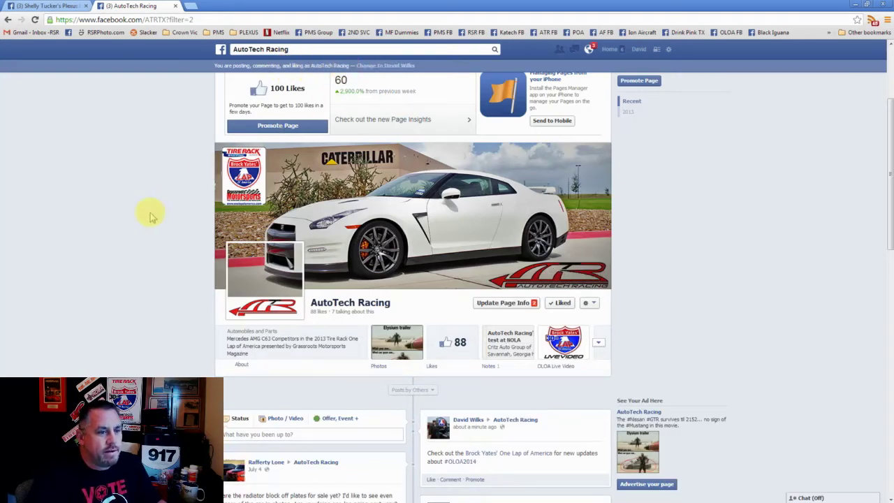
scroll(150, 216, "down", 2)
scroll(151, 216, "up", 1)
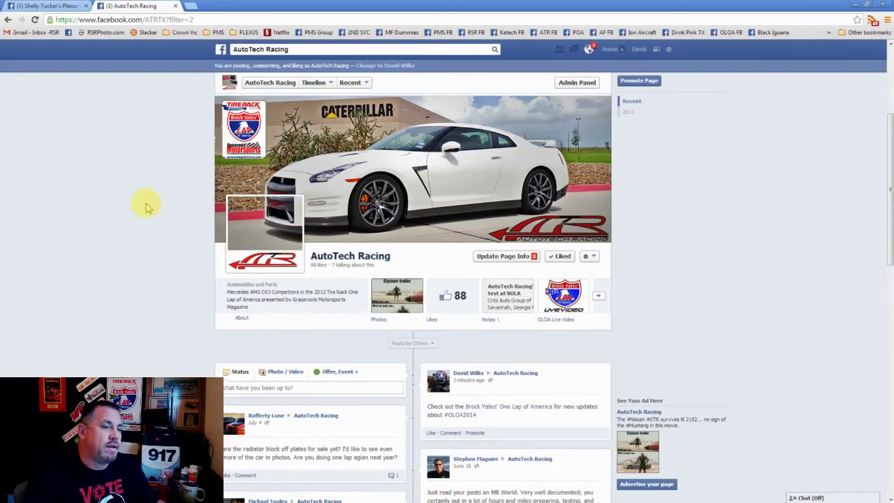
scroll(147, 205, "down", 2)
scroll(147, 205, "down", 3)
scroll(147, 205, "up", 3)
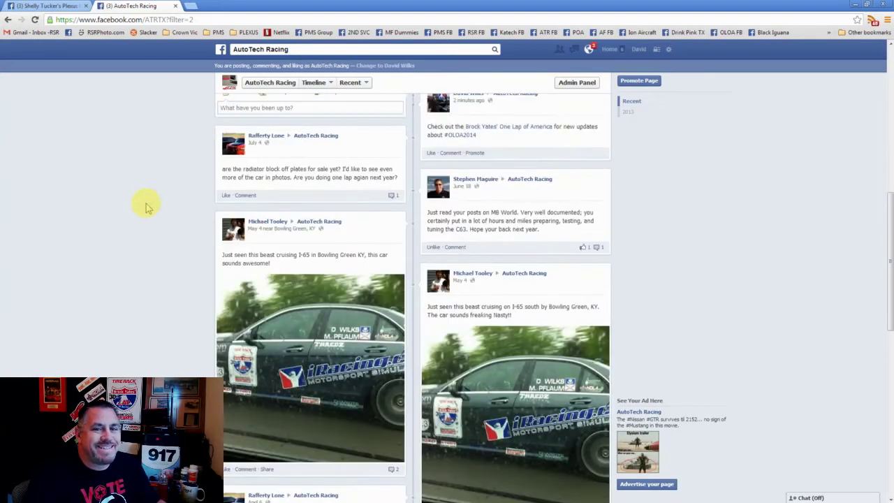
scroll(147, 205, "up", 4)
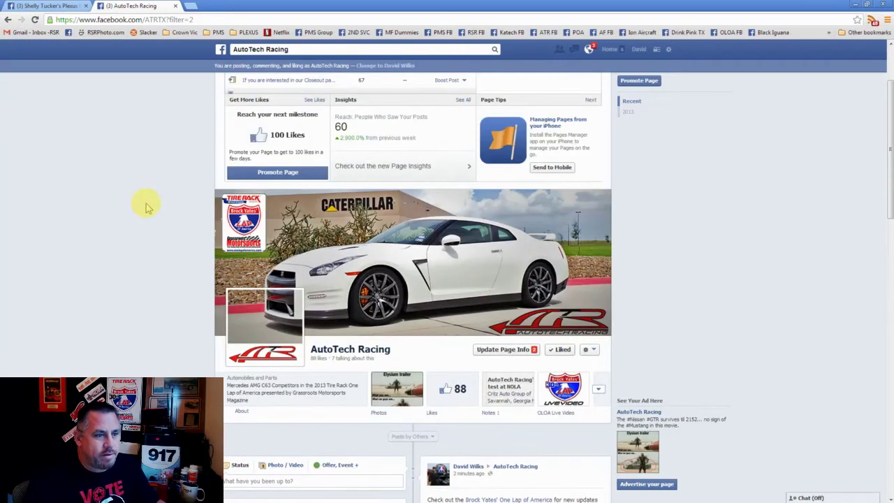
scroll(146, 205, "down", 1)
scroll(147, 205, "down", 1)
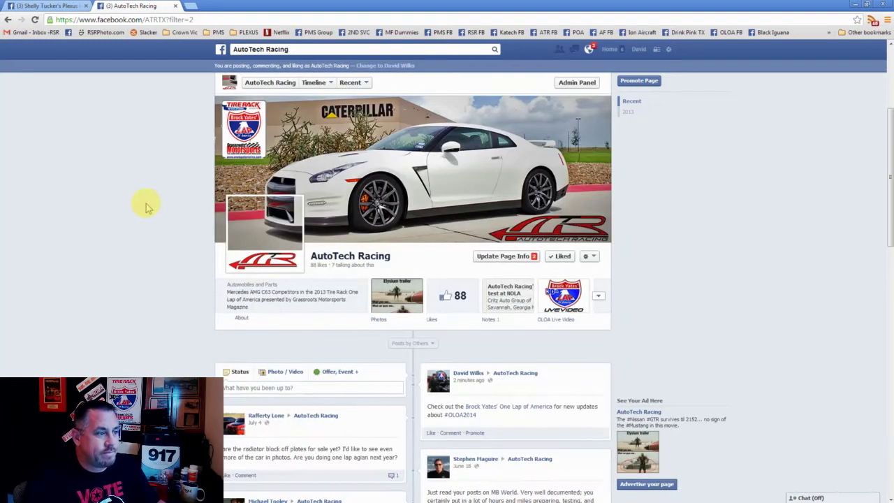
scroll(127, 241, "down", 1)
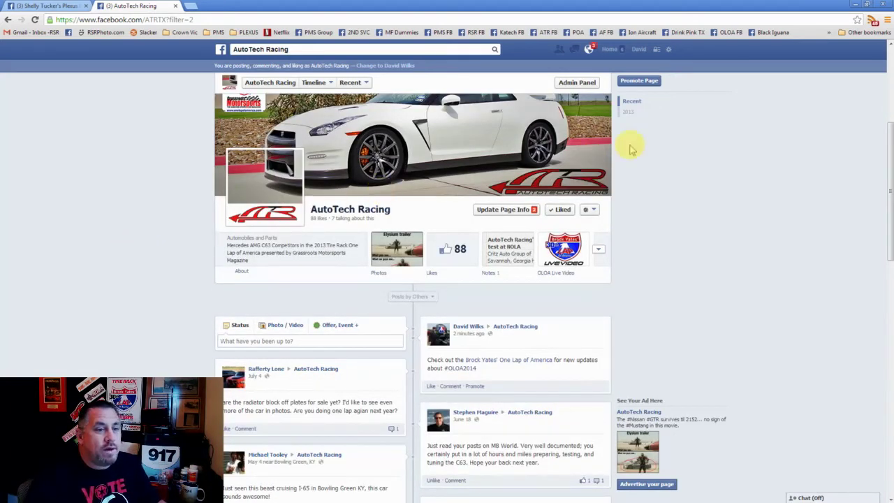
Open the personal profile and look through its timeline posts for comparison with the business page
left_click(639, 49)
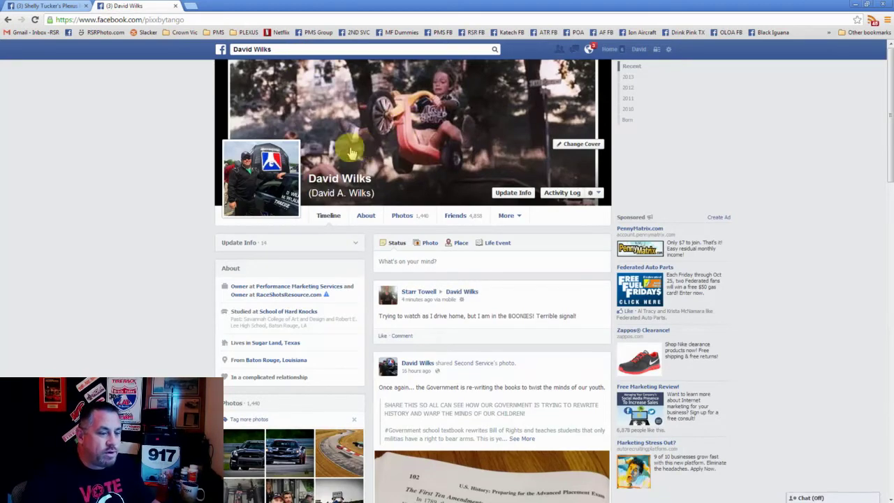
scroll(156, 220, "down", 2)
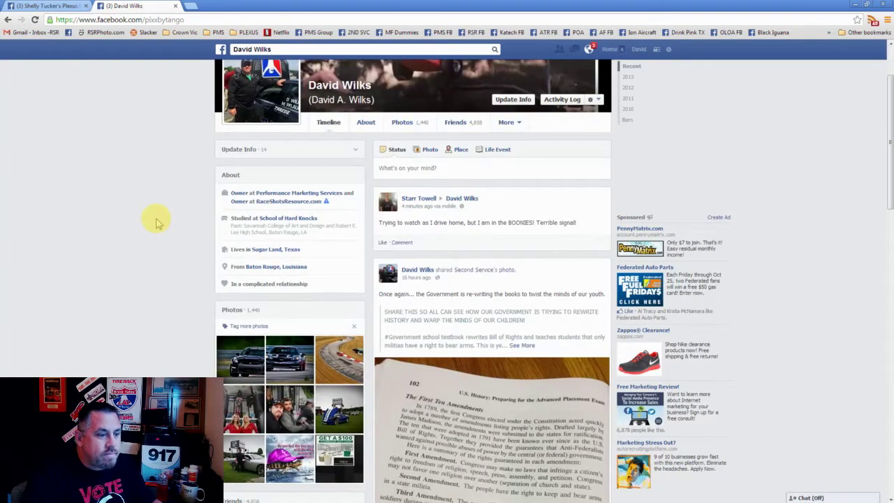
scroll(156, 220, "down", 4)
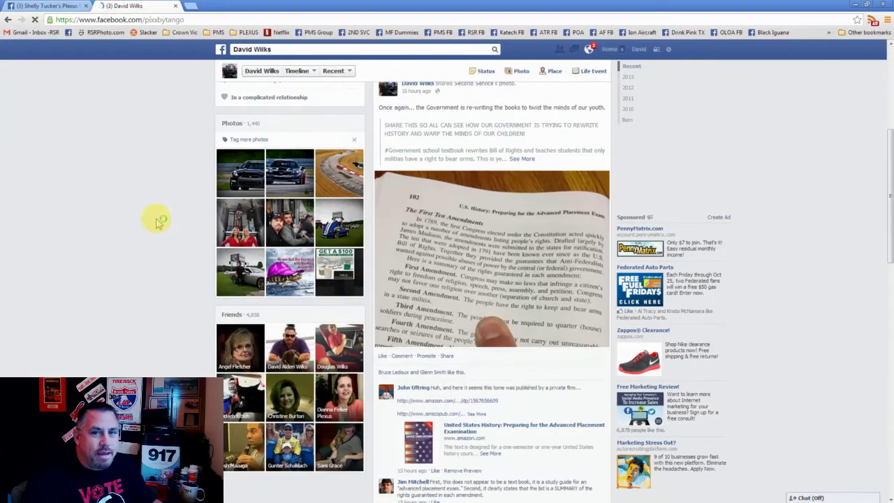
scroll(157, 222, "down", 7)
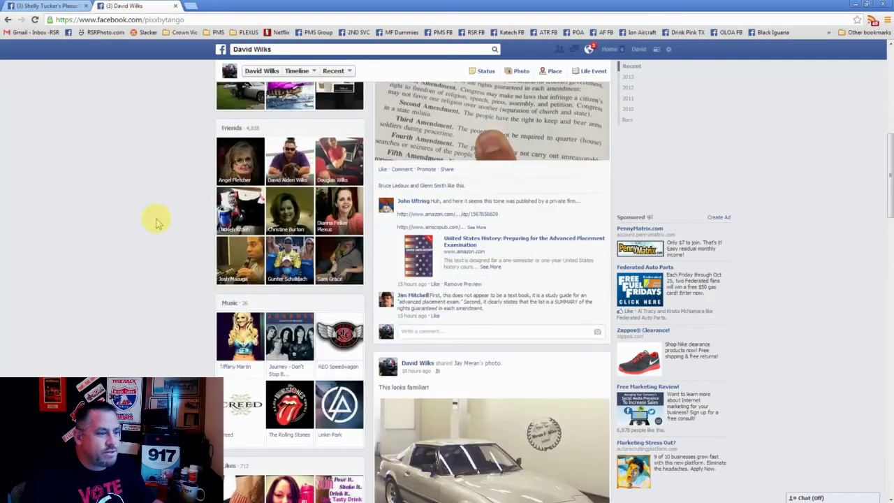
scroll(157, 222, "down", 8)
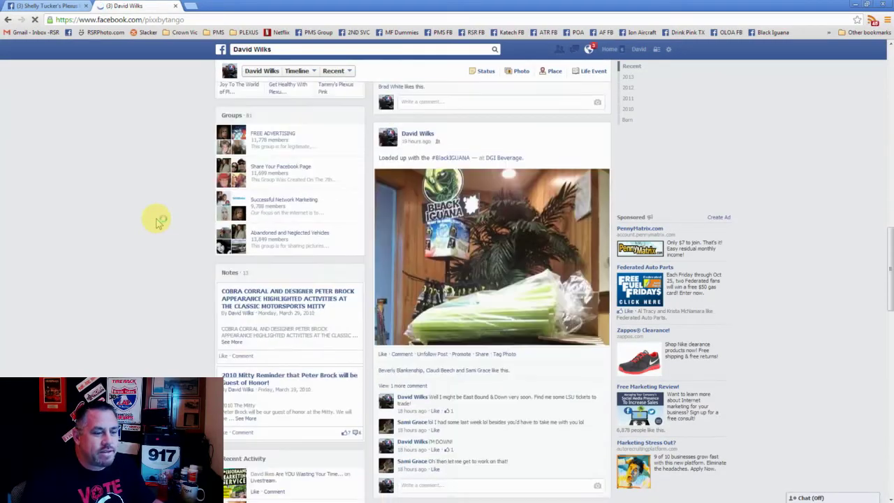
scroll(157, 222, "down", 2)
scroll(158, 222, "up", 20)
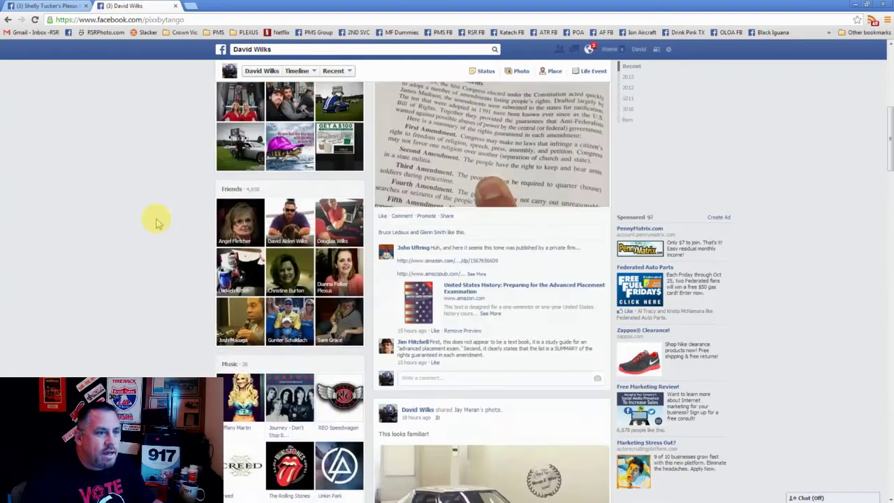
scroll(157, 222, "up", 3)
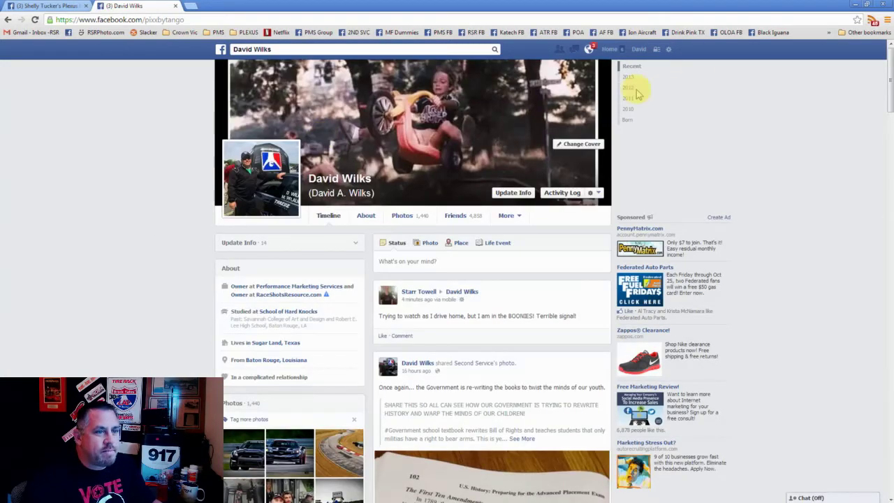
Switch to using Facebook as RaceShotsResource and bring its timeline and Recent Posts by Others into view
left_click(668, 52)
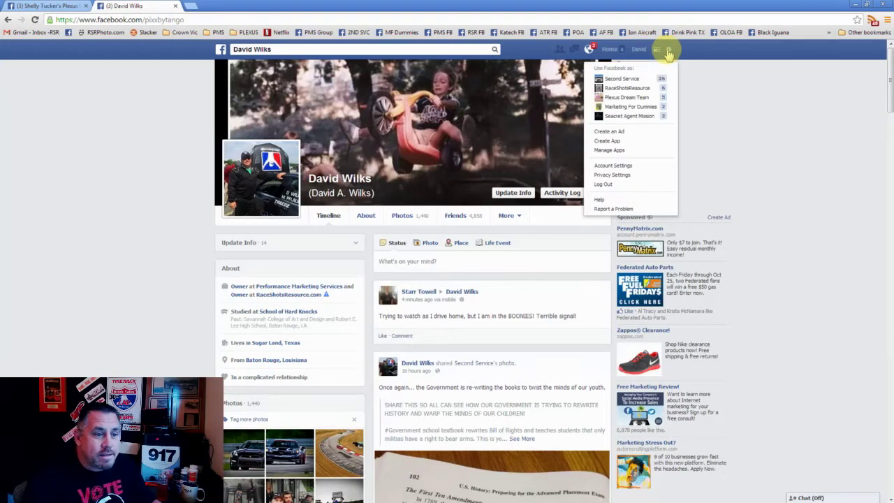
left_click(647, 90)
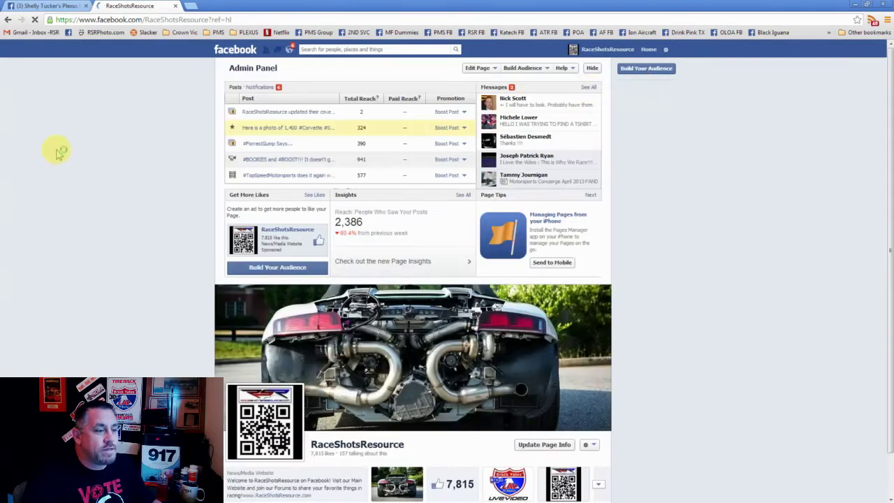
scroll(61, 152, "down", 5)
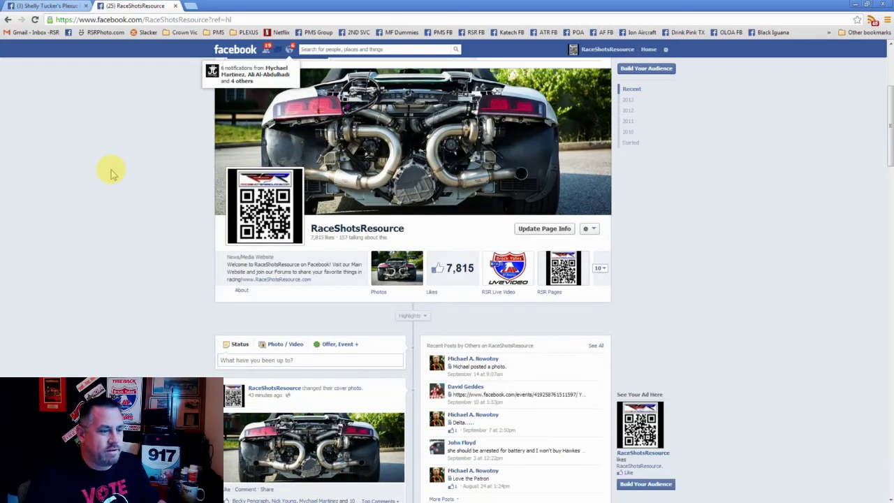
scroll(111, 173, "down", 3)
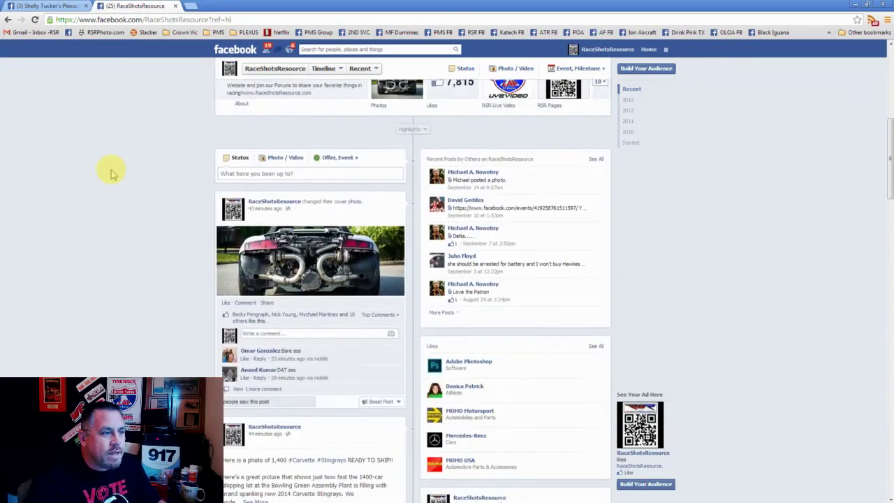
Look through the RaceShotsResource timeline posts, from the cover photo change to the shared TopSpeedMotorsports link
scroll(112, 174, "down", 1)
scroll(111, 173, "down", 4)
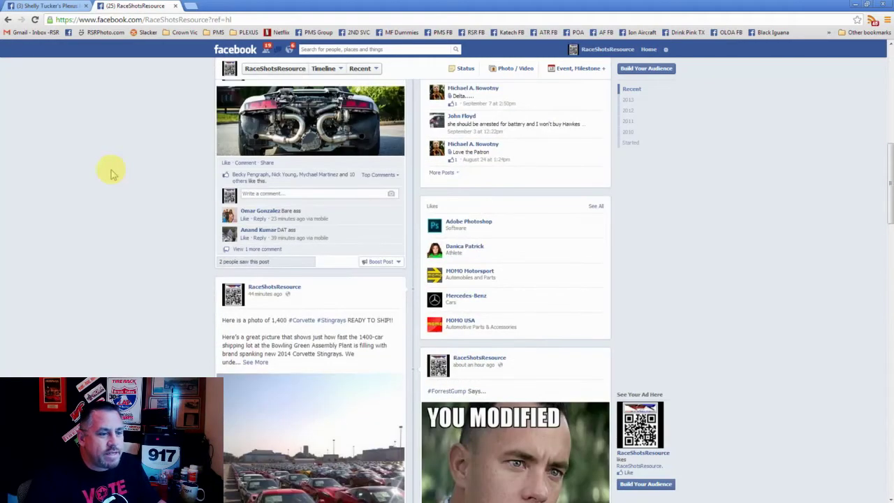
scroll(120, 172, "down", 3)
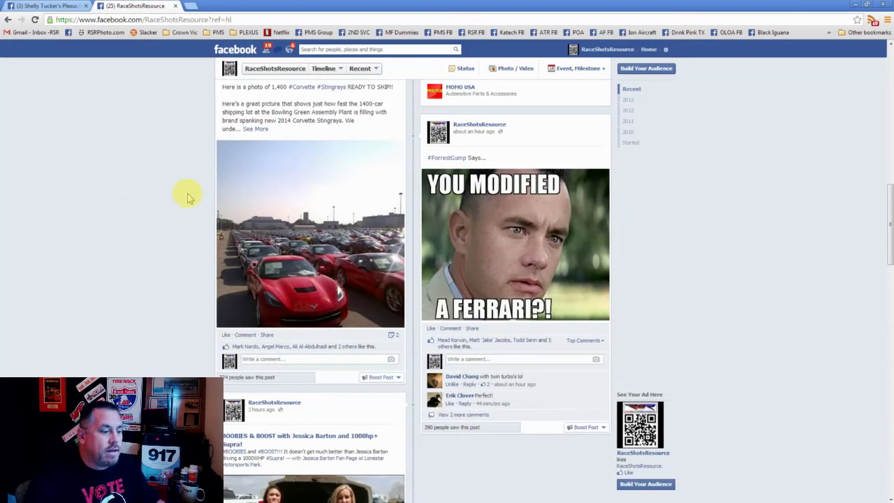
scroll(187, 199, "down", 6)
scroll(188, 199, "down", 6)
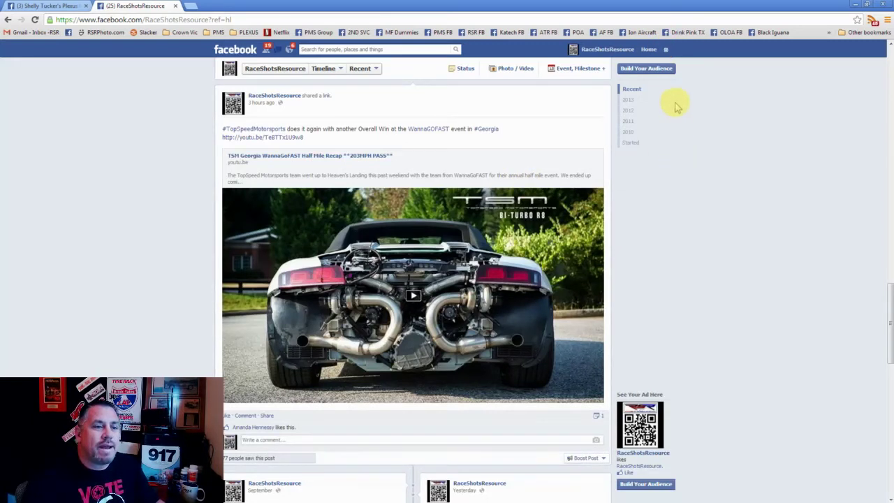
Bring up the RaceShotsResource news feed, go to the Performance Marketing Services page and like it as RaceShotsResource
left_click(648, 48)
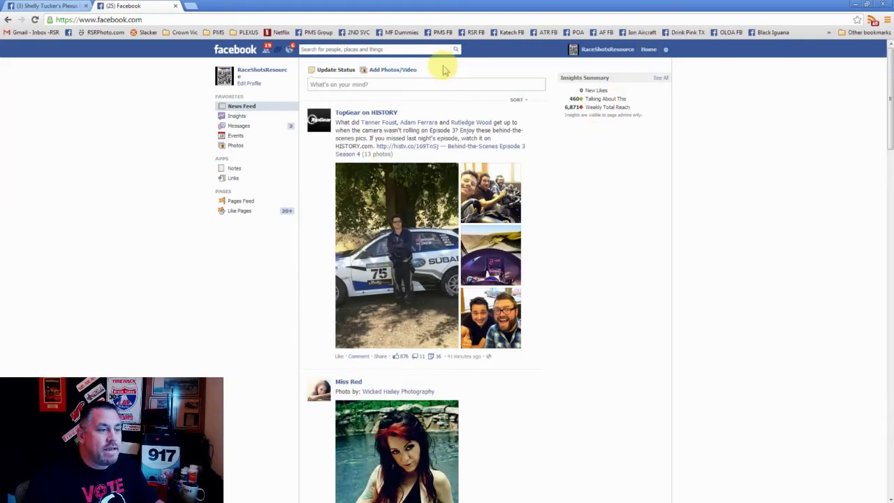
left_click(439, 32)
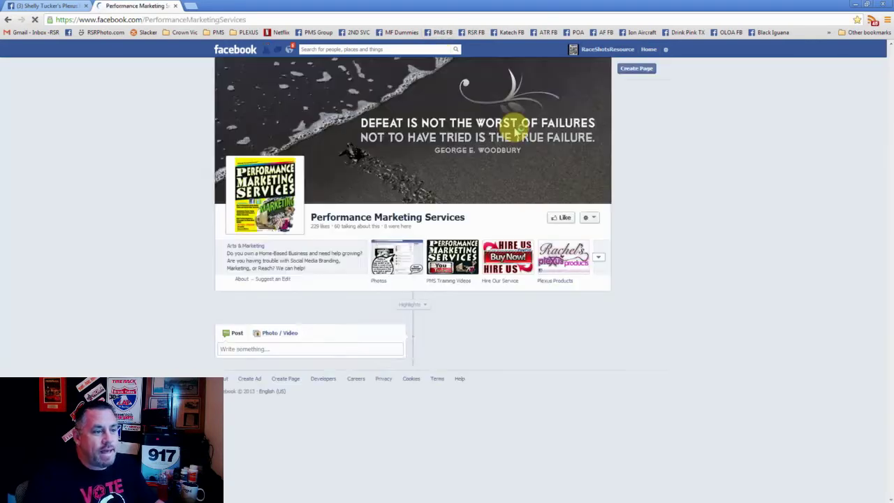
scroll(127, 218, "down", 1)
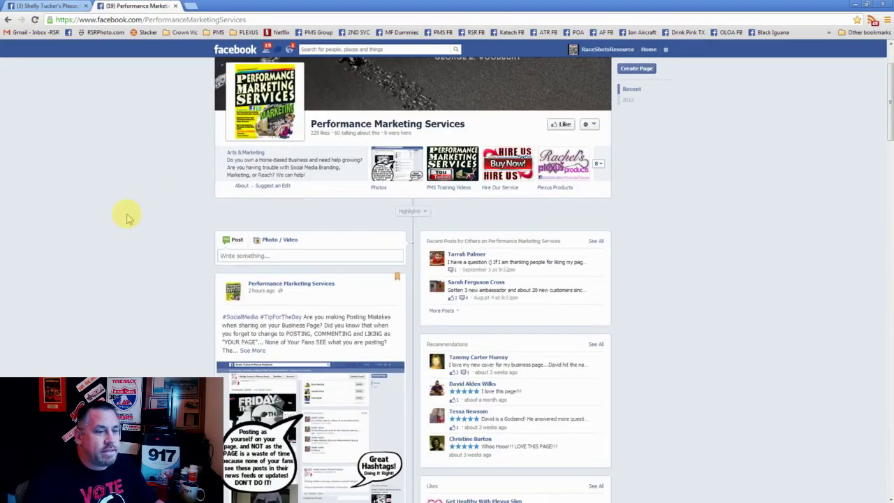
left_click(561, 125)
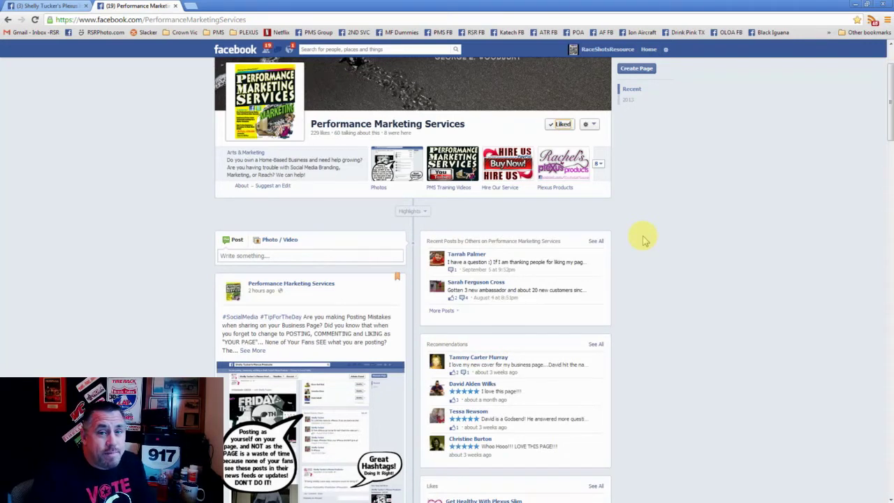
Post "This Facebook page is a great source of Social Media Marketing information! Thanks for all the help!!" on the page's timeline as RaceShotsResource
left_click(273, 257)
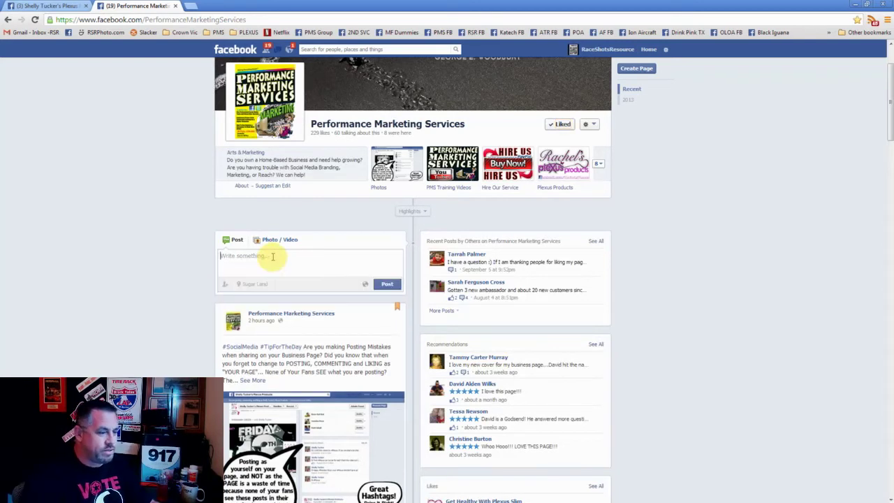
type("Th")
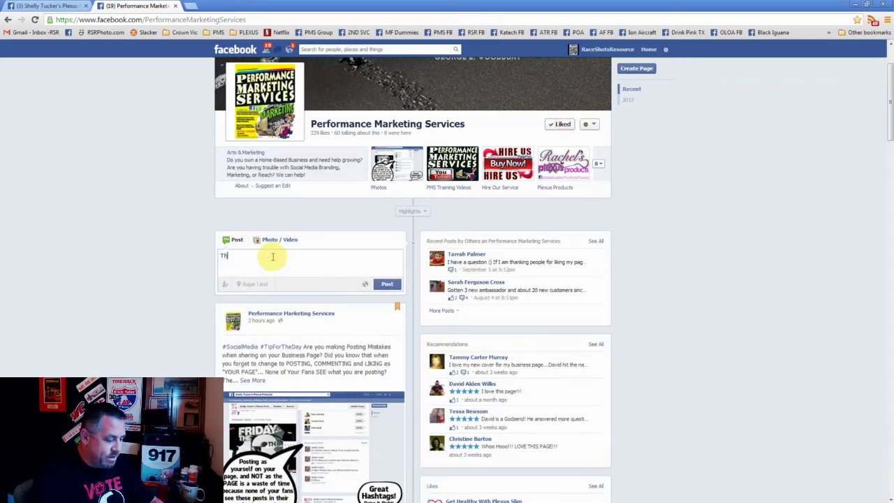
type("is F")
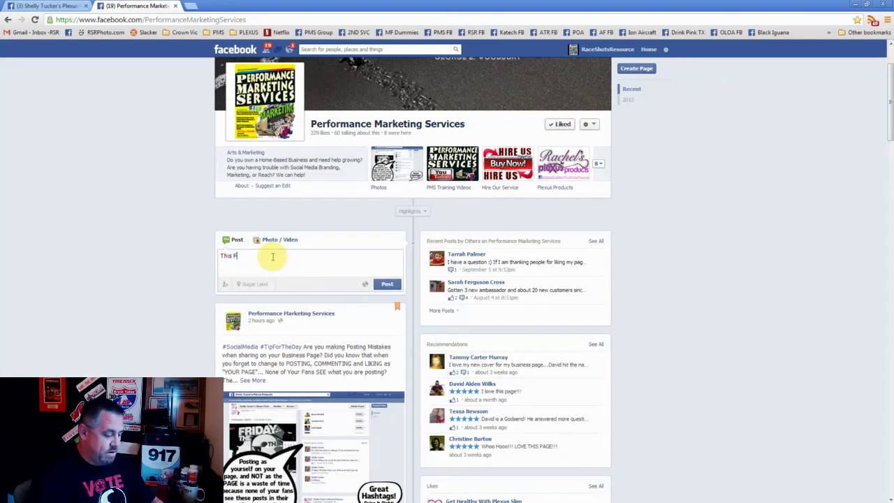
type("acebook page")
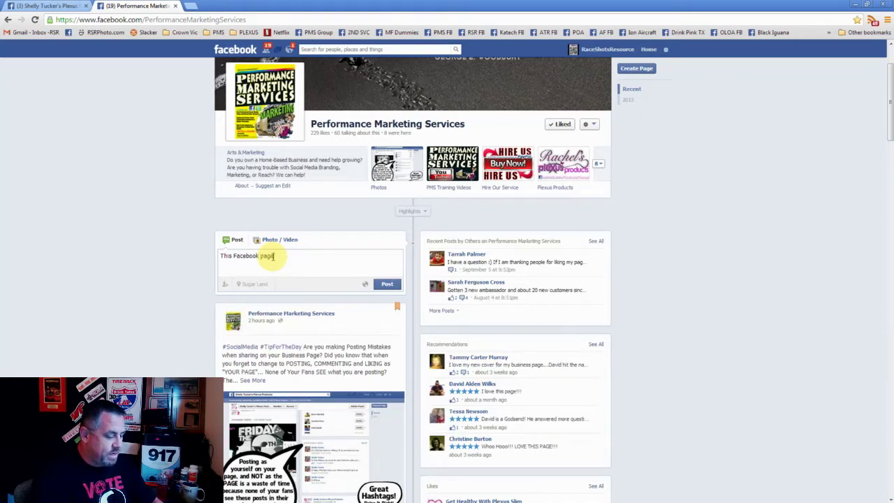
type(" is a great source of Soci")
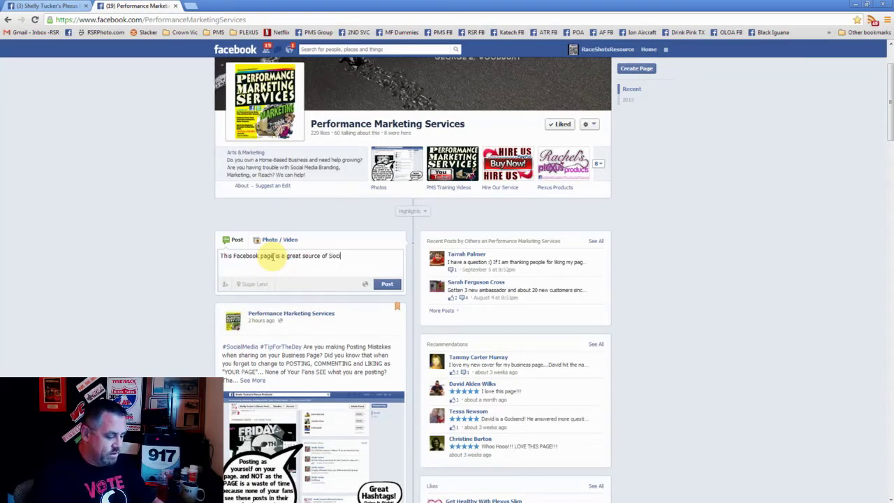
type("al Media ")
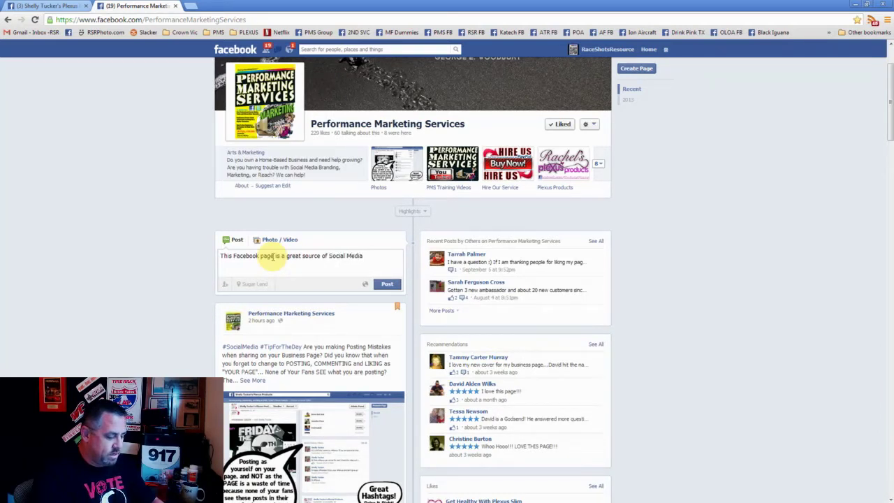
type("Marketing inf")
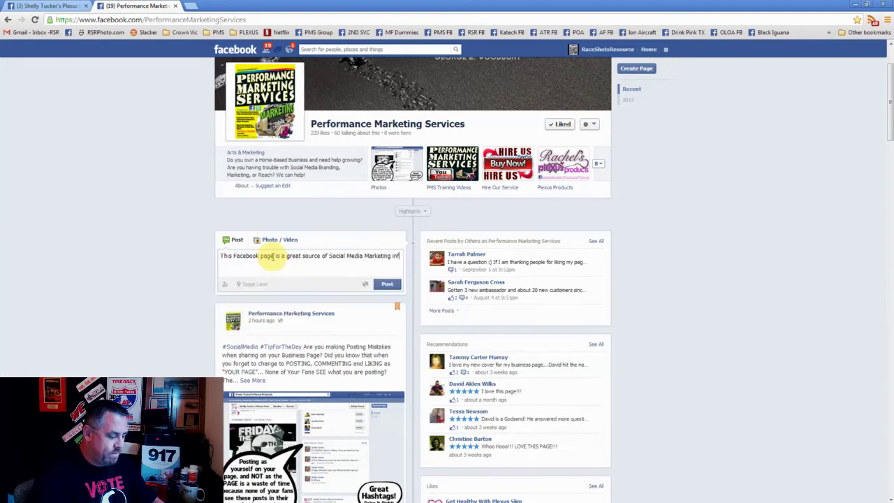
type("ormation")
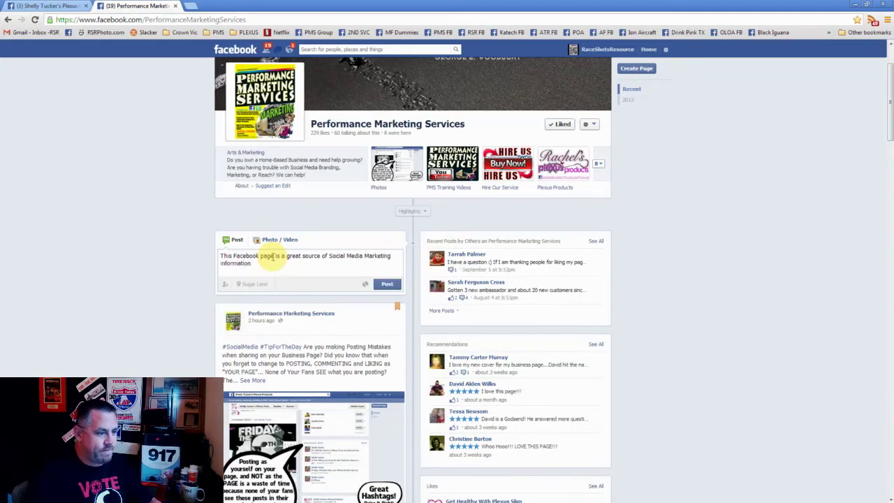
type("! Thanks fo")
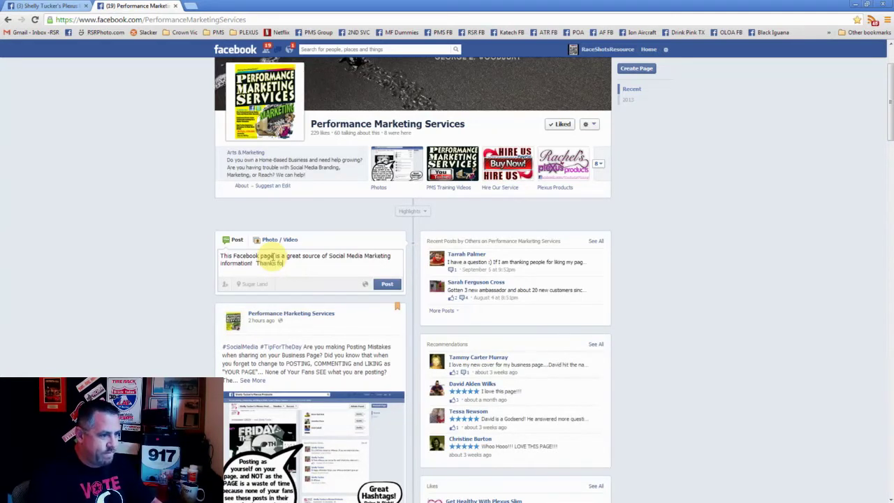
type("r all the help")
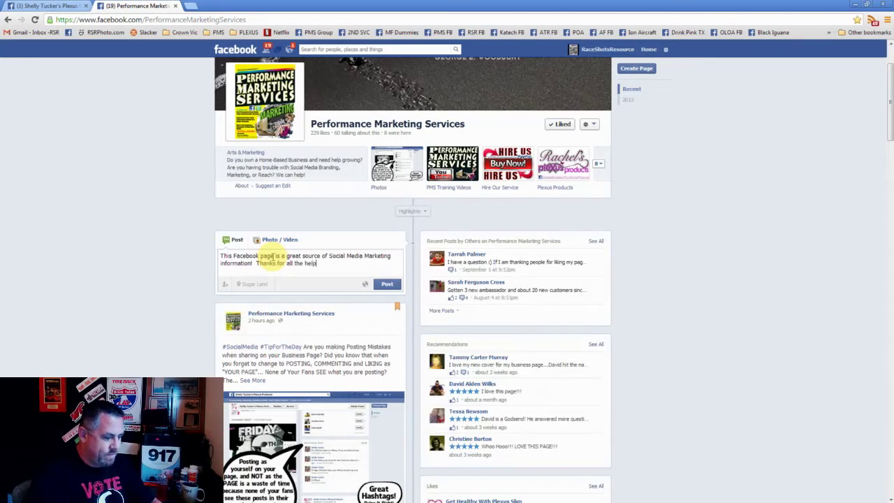
type("!!")
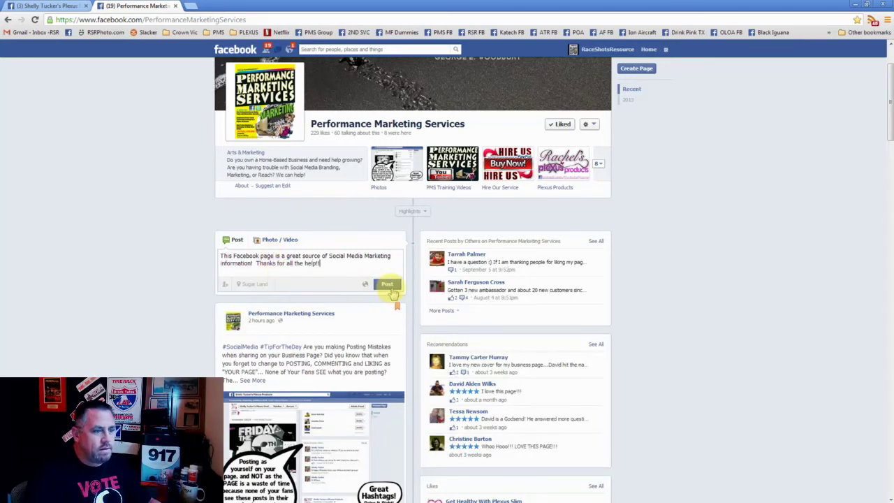
left_click(389, 285)
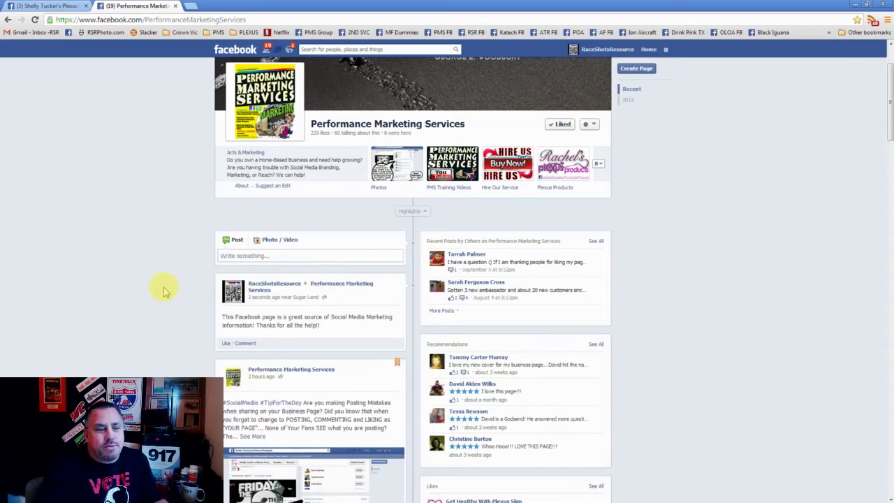
Reload the Performance Marketing Services page and check its timeline for where the RaceShotsResource post is placed
scroll(165, 292, "down", 1)
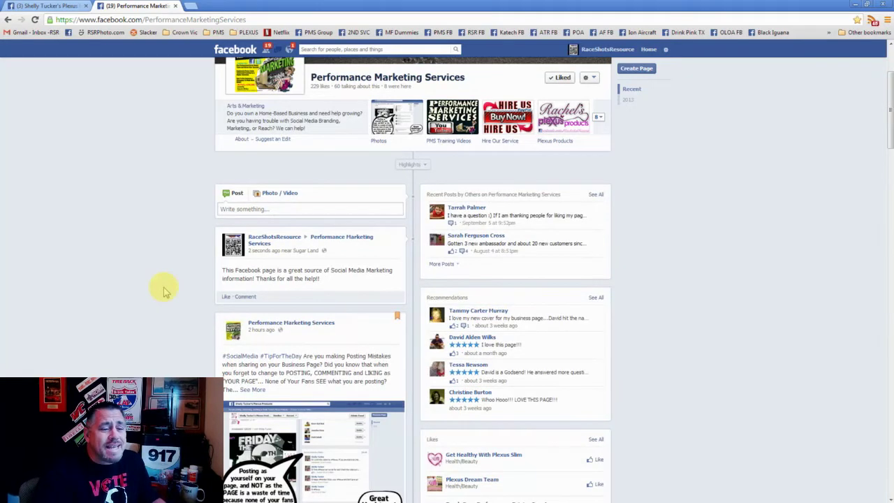
scroll(165, 292, "up", 1)
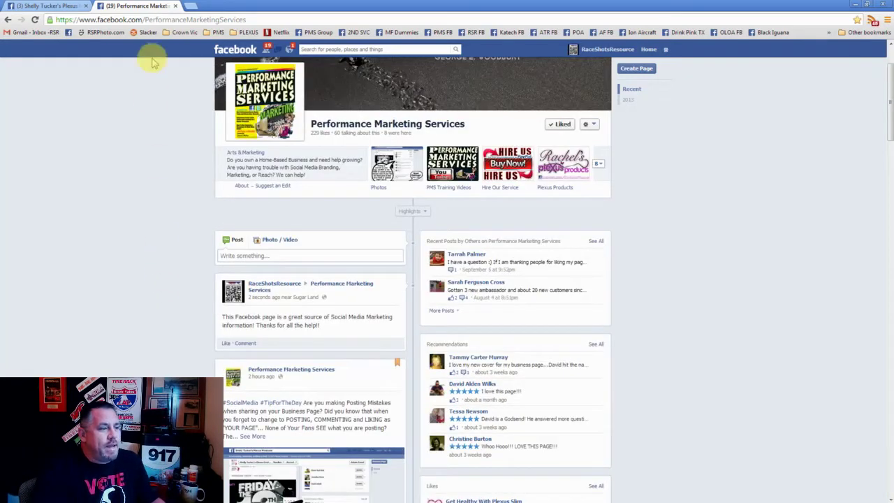
left_click(35, 20)
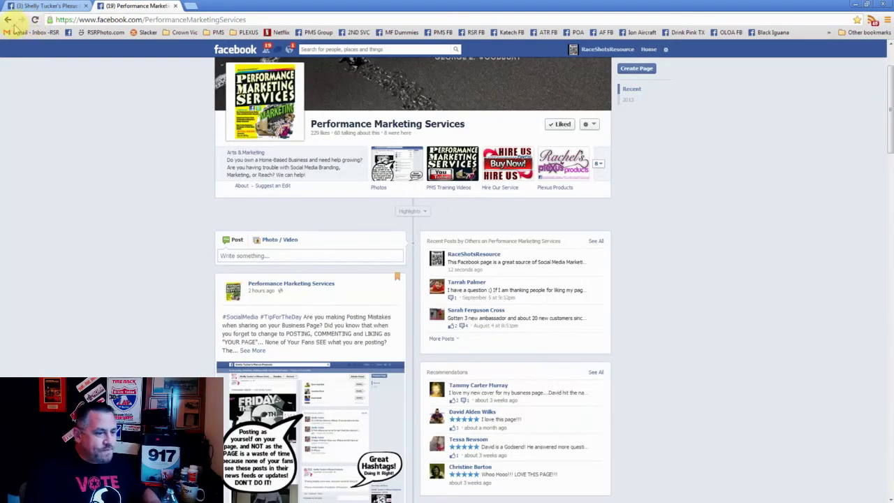
scroll(146, 192, "down", 4)
scroll(146, 194, "down", 3)
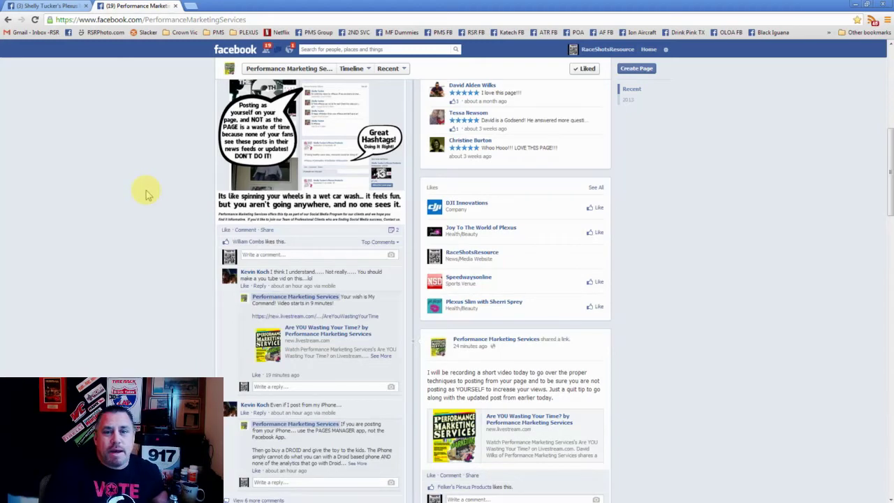
scroll(142, 215, "up", 3)
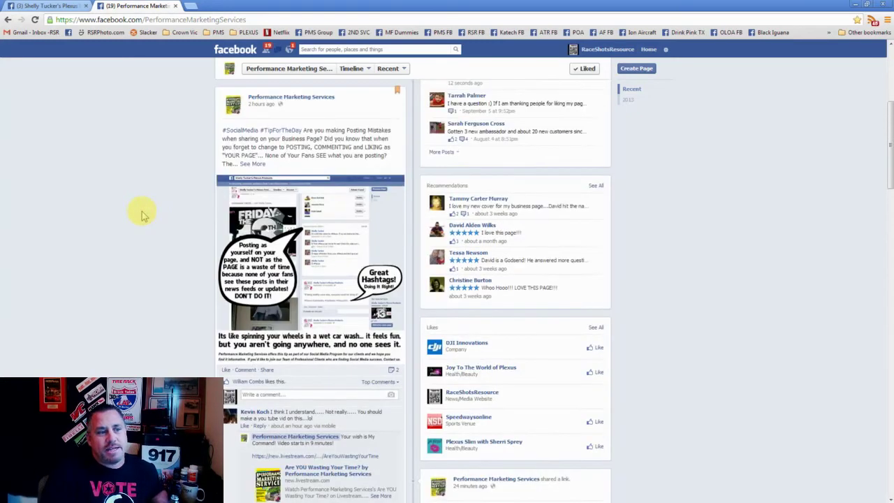
Filter the Performance Marketing Services timeline to Posts by Others
scroll(142, 215, "up", 2)
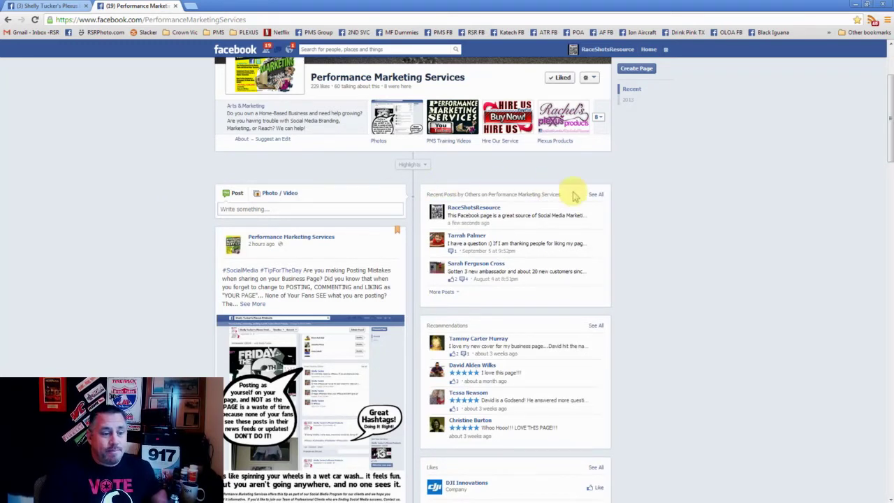
left_click(418, 167)
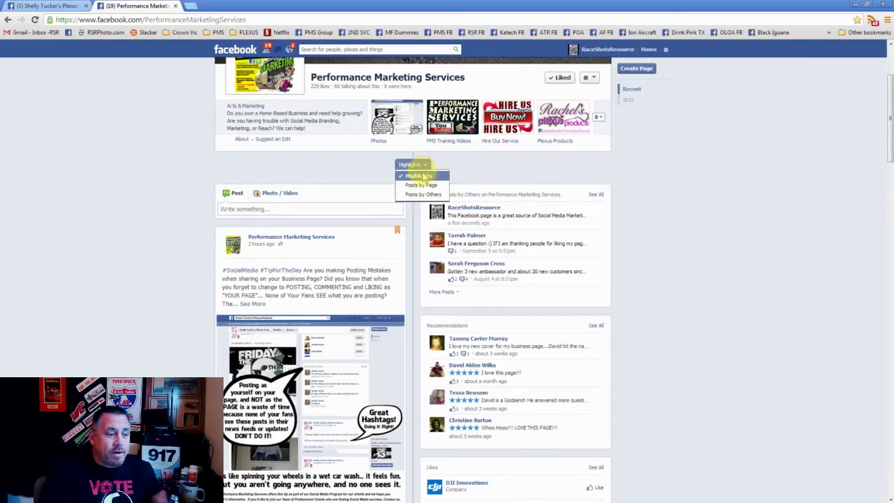
left_click(422, 195)
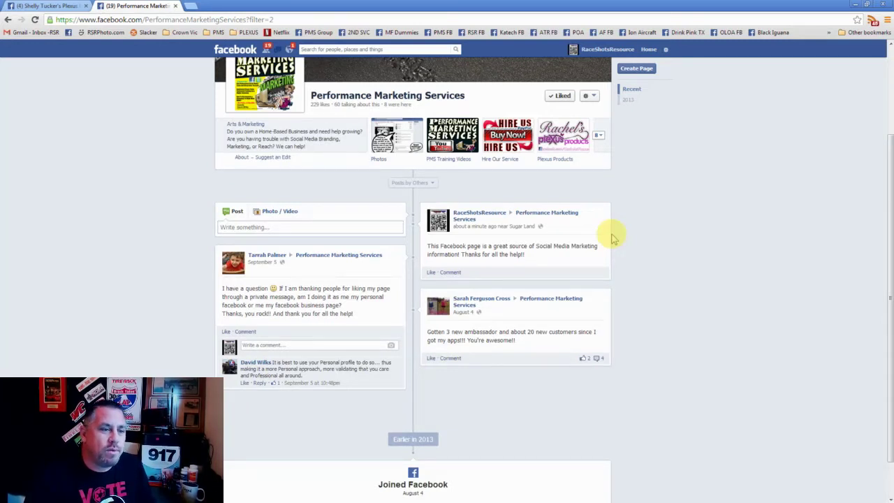
Switch back to using Facebook as the personal profile and reopen the Performance Marketing Services page
left_click(666, 50)
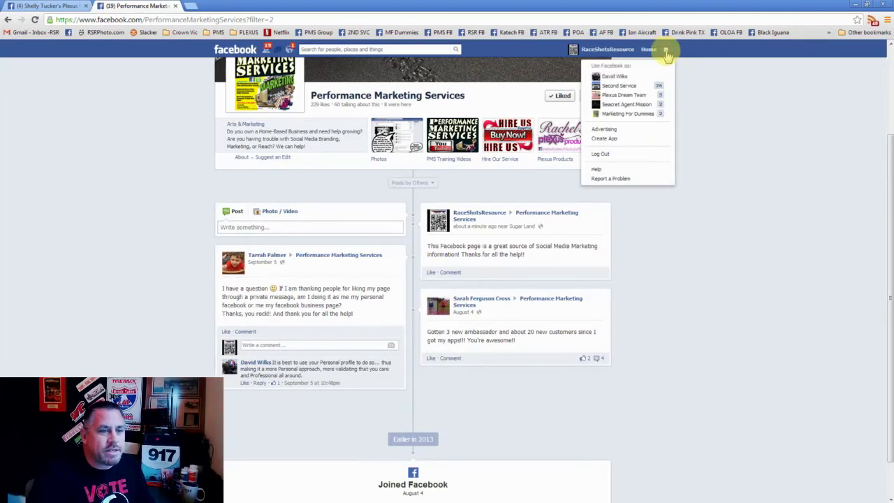
left_click(614, 76)
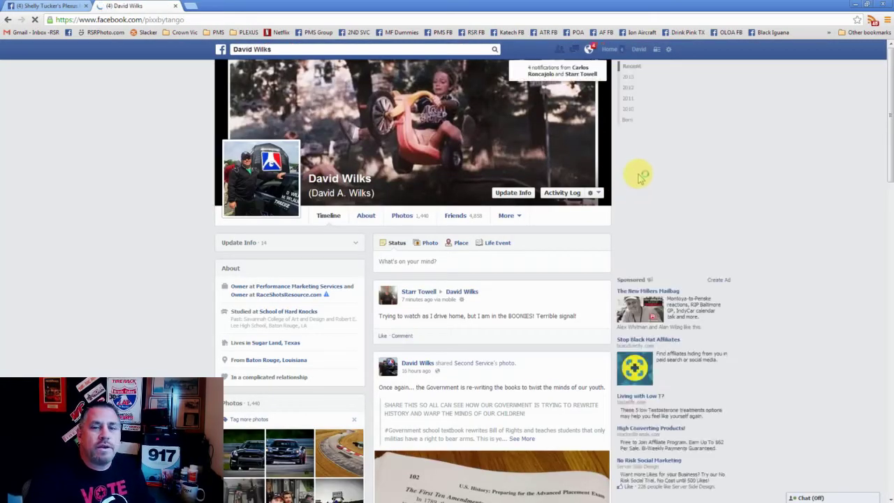
left_click(438, 33)
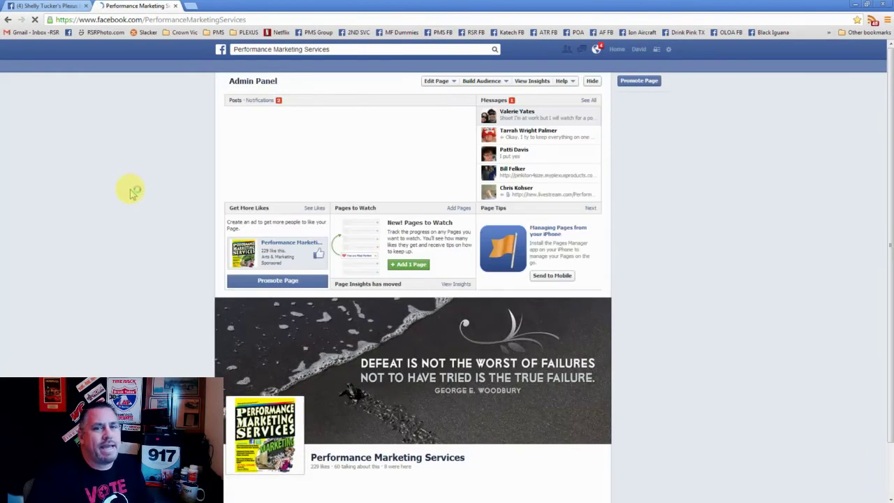
Look through the Performance Marketing Services timeline as its admin, including Recent Posts by Others and the page's own posts
scroll(133, 192, "down", 2)
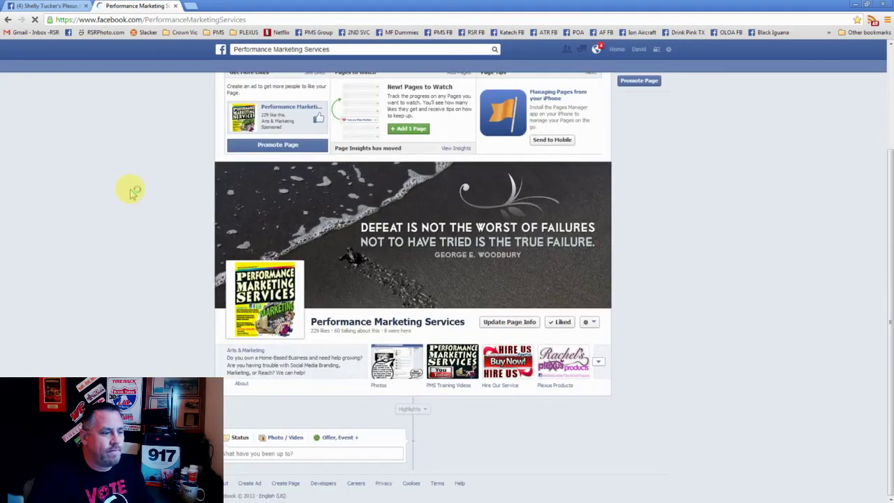
scroll(158, 196, "down", 5)
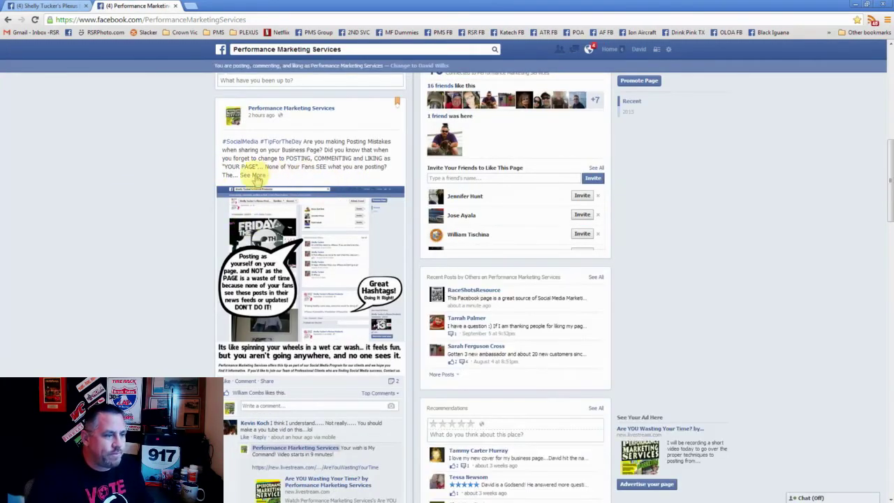
scroll(157, 189, "down", 2)
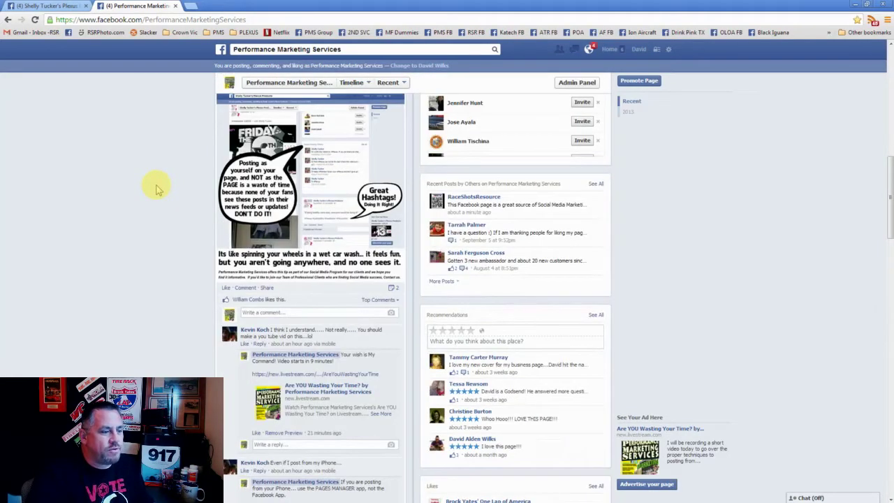
scroll(158, 189, "down", 8)
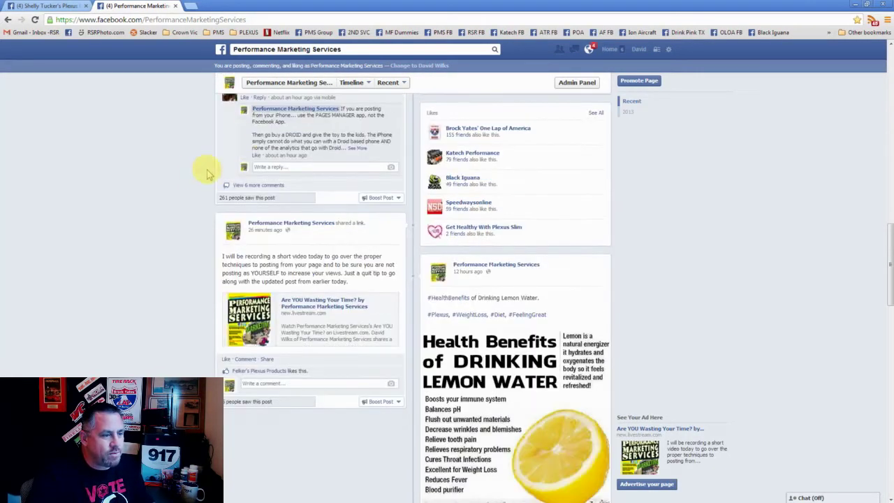
scroll(160, 214, "up", 4)
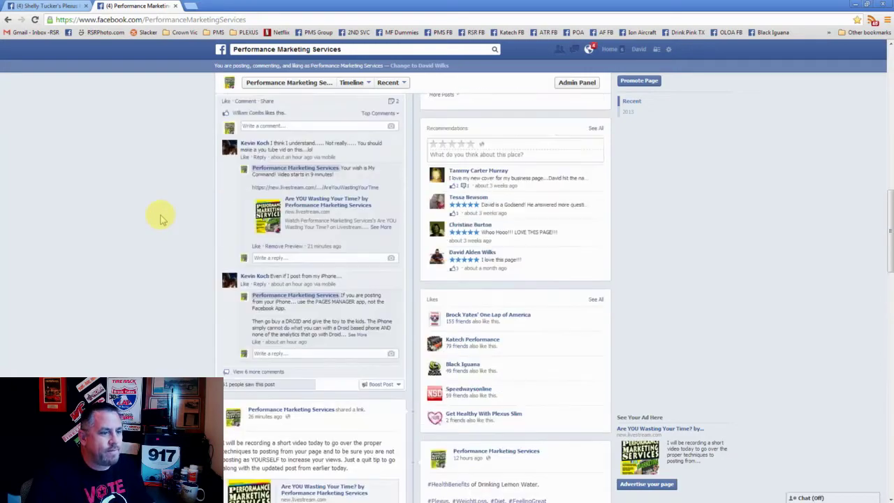
Start sharing the page's #SocialMedia #TipForTheDay photo in a group, choosing the Performance Marketing Services group
scroll(160, 219, "up", 6)
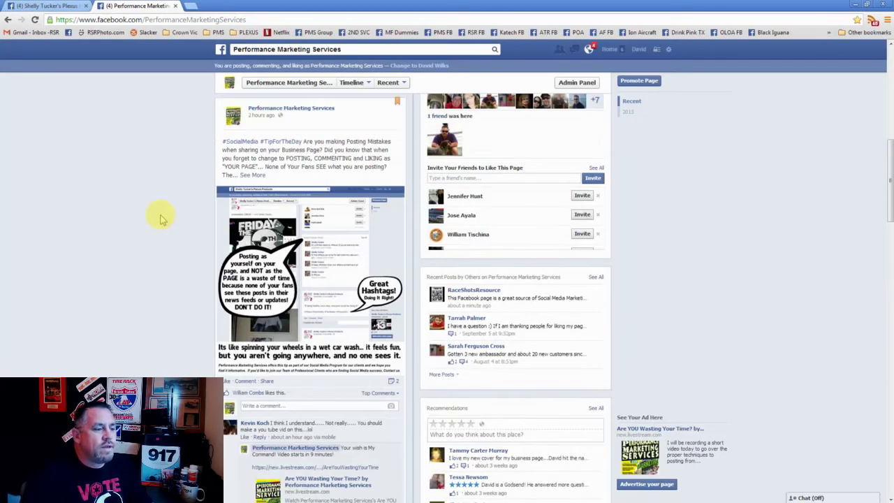
scroll(160, 219, "down", 1)
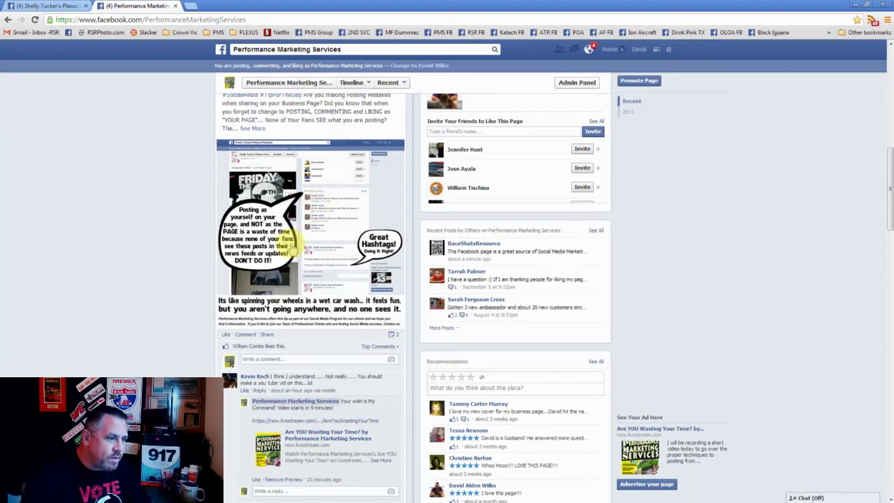
left_click(270, 335)
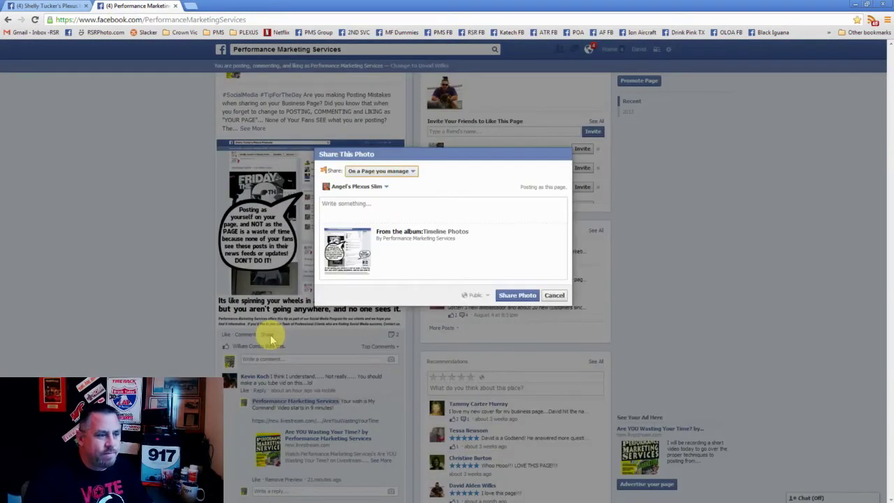
left_click(408, 172)
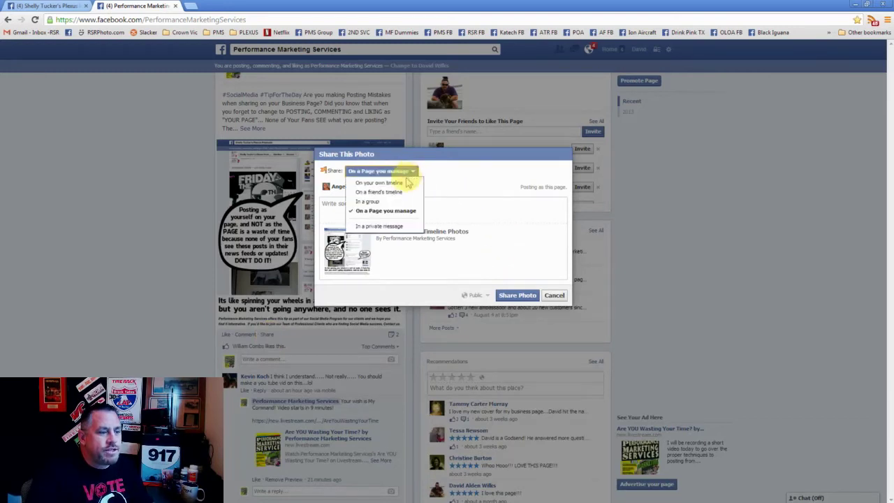
left_click(381, 202)
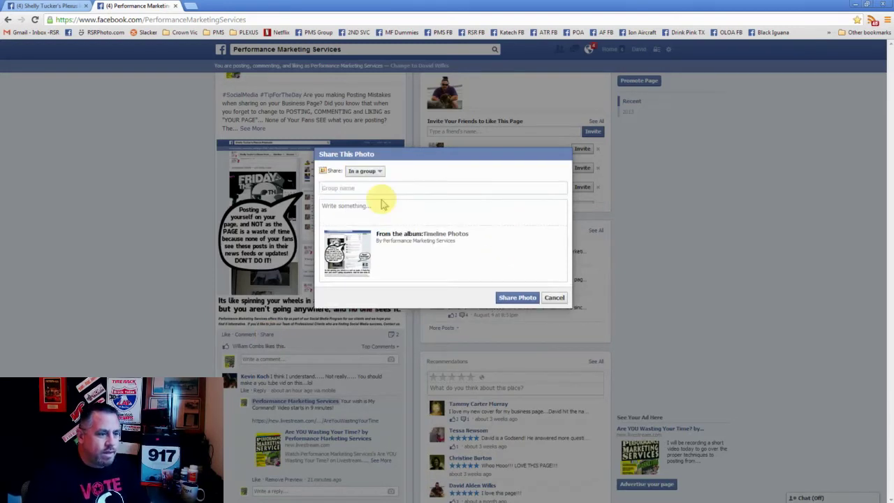
type("perfo")
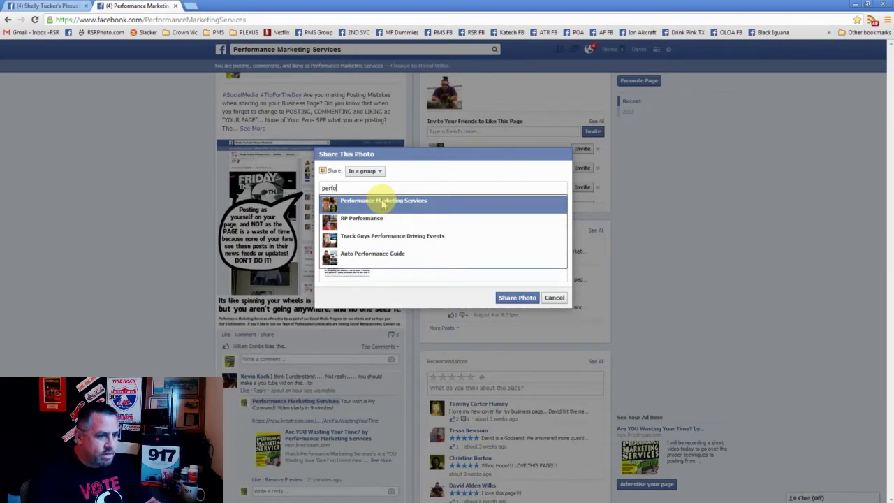
left_click(399, 201)
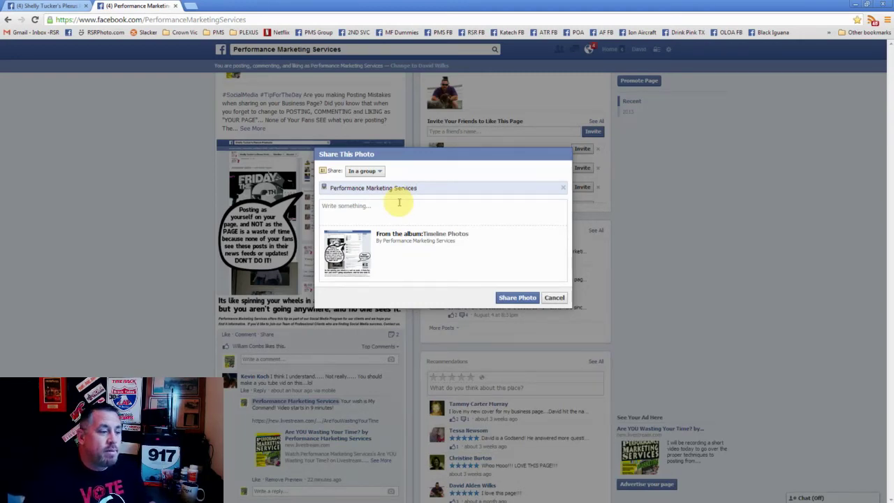
Share the photo to the group with the message "Check out the latest updates and info about posting the right way."
left_click(391, 211)
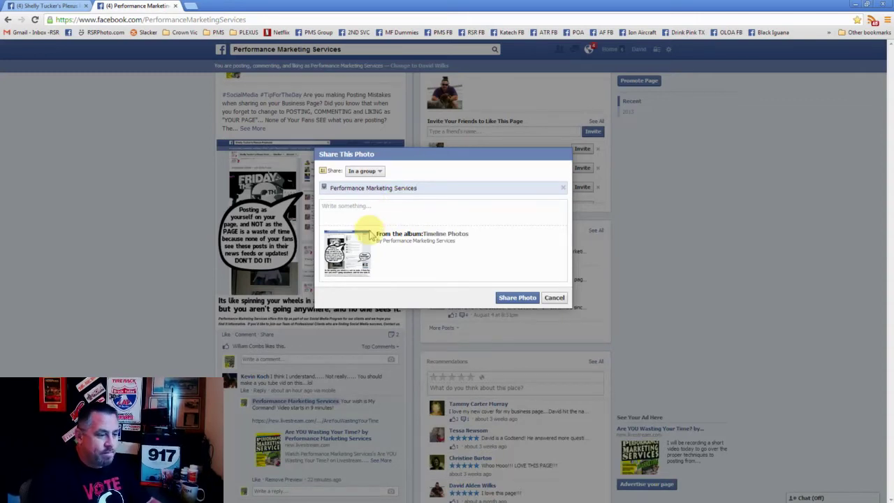
type("Check")
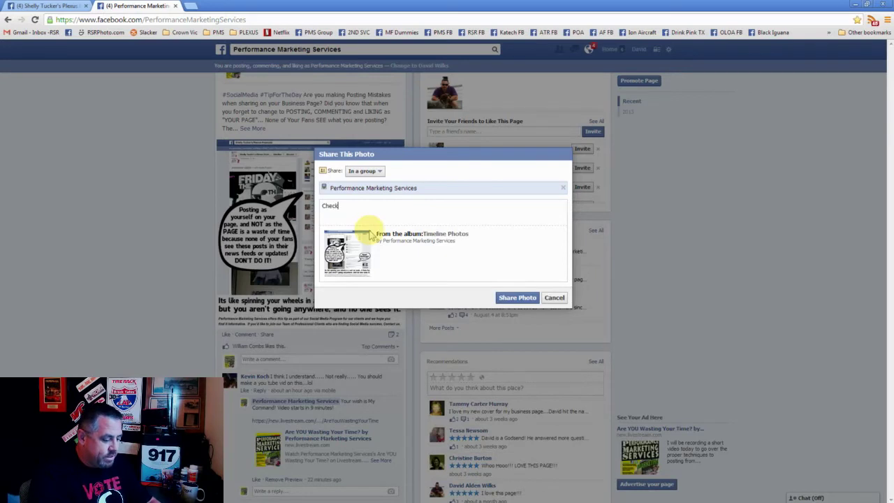
type(" out the lat")
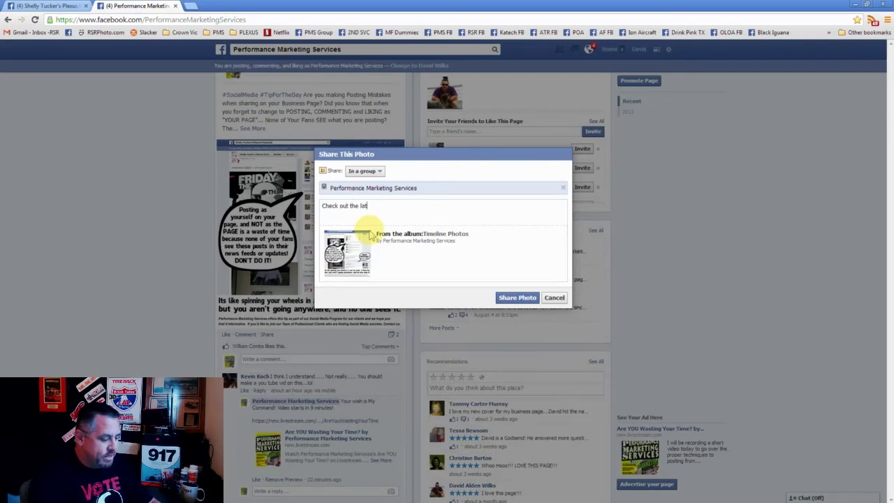
type("est updates")
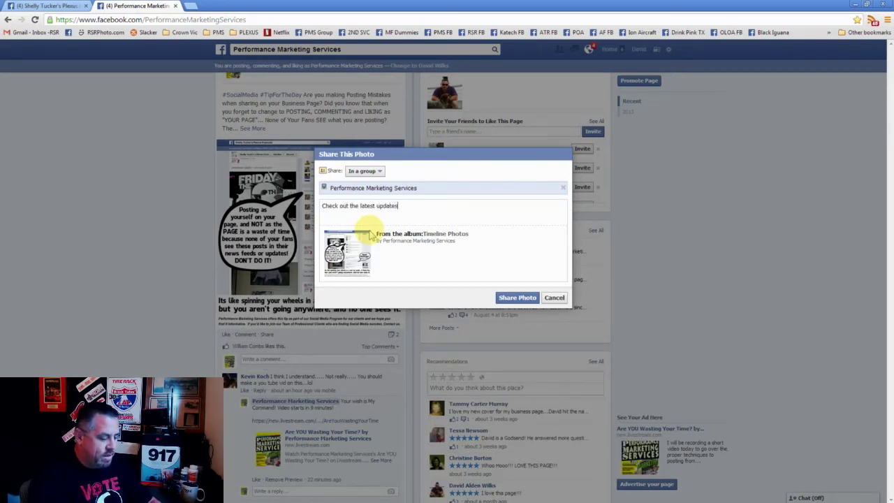
type(" and info abou")
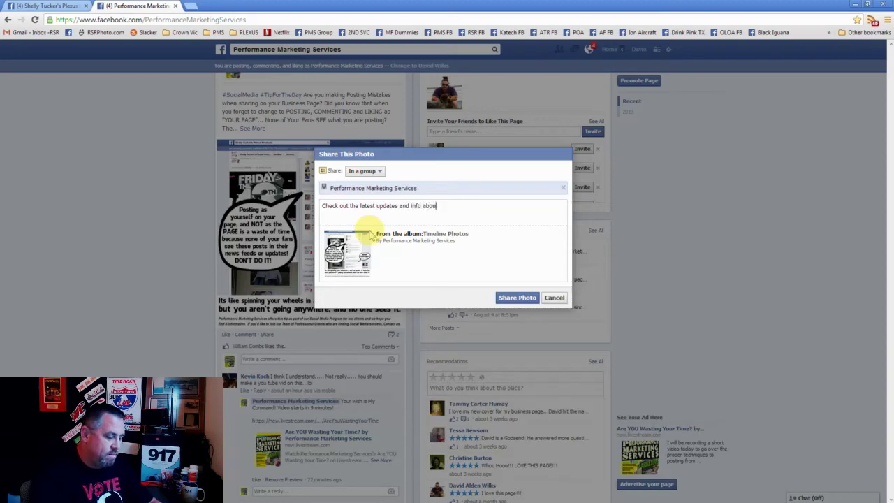
type("t posting the rig")
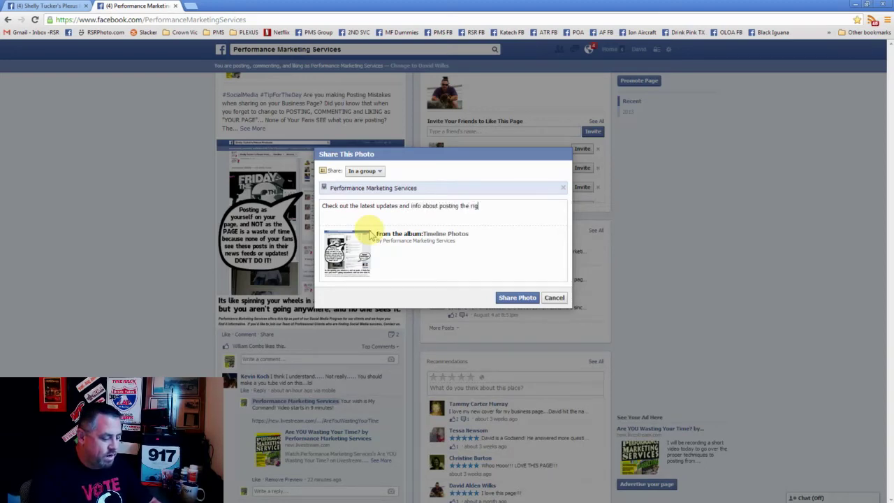
type("ht way.")
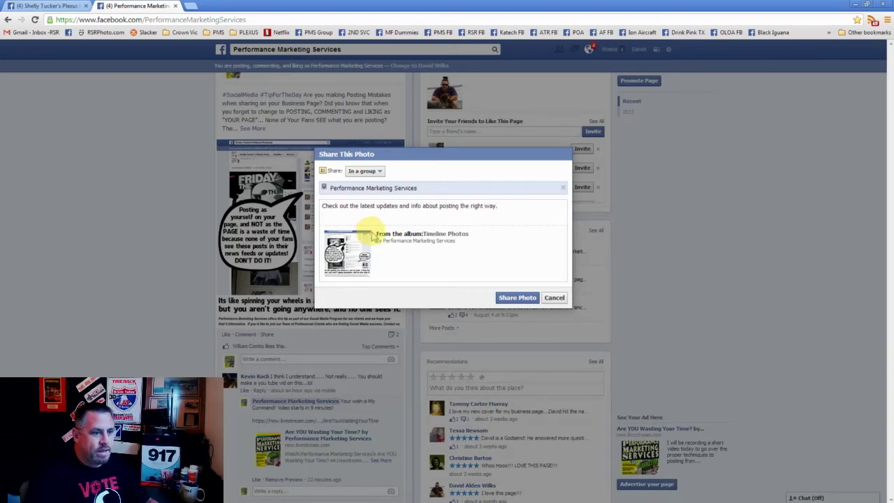
left_click(525, 298)
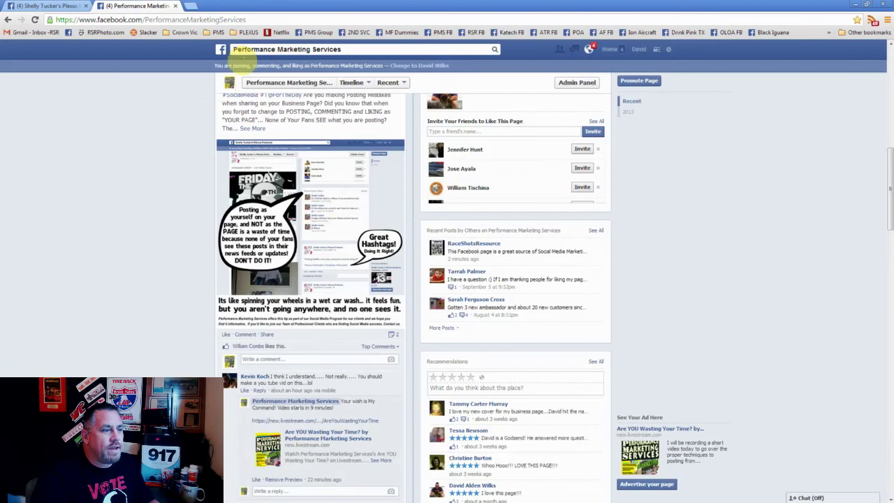
Open the Performance Marketing Services group and examine the newly shared post and its photo
left_click(316, 32)
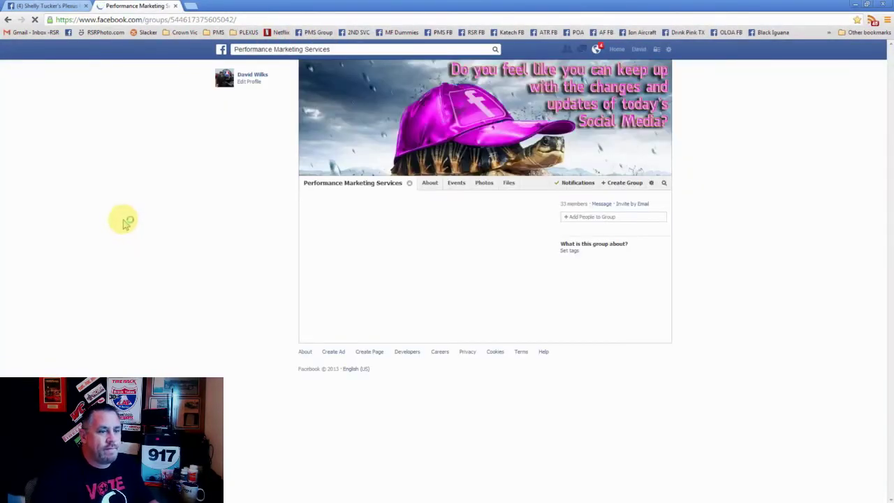
scroll(124, 222, "down", 1)
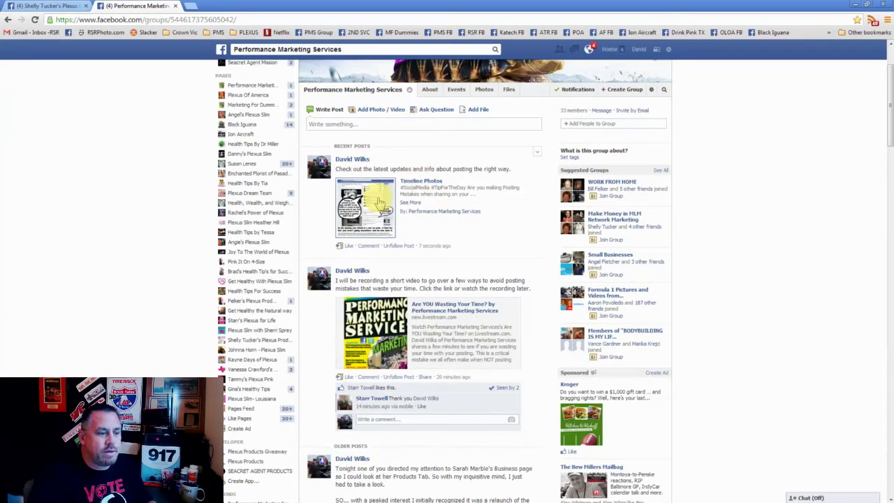
left_click(378, 201)
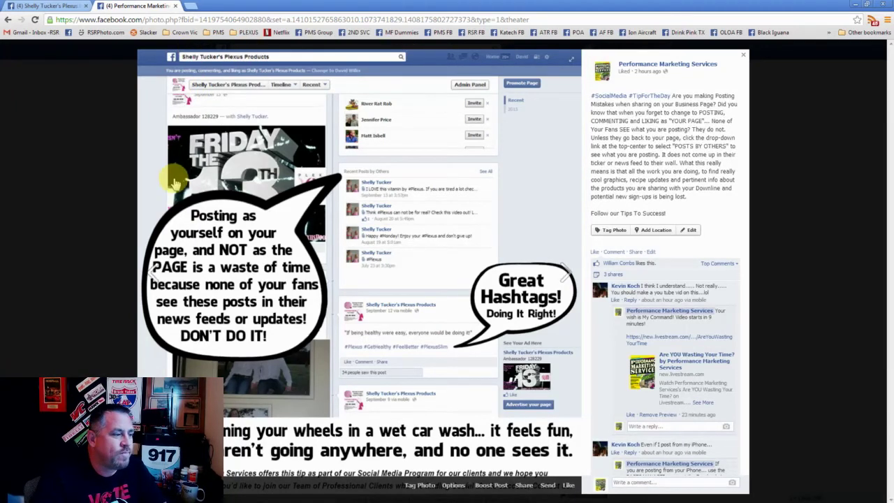
left_click(67, 201)
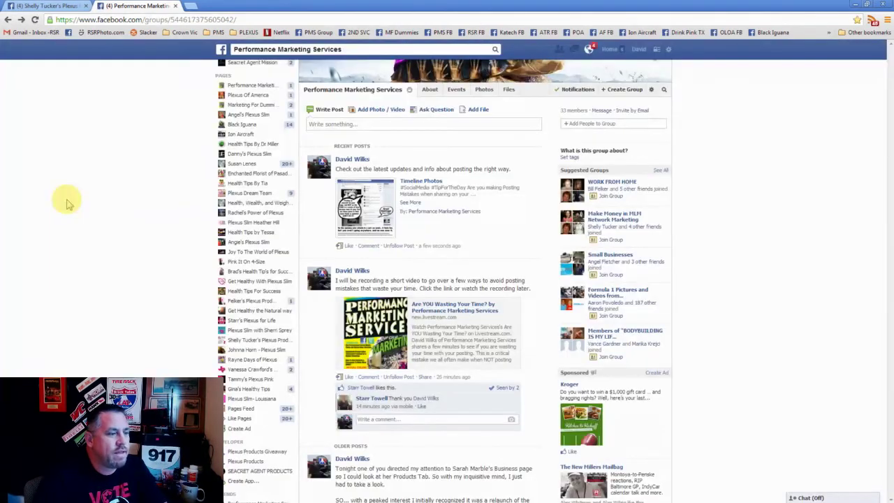
Return to the Performance Marketing Services page and look over its pinned tip post and status box
left_click(437, 32)
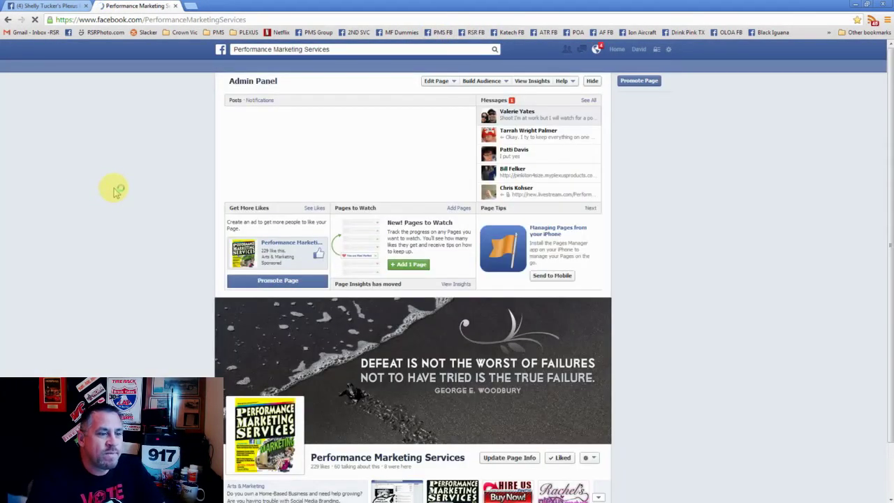
scroll(113, 188, "down", 3)
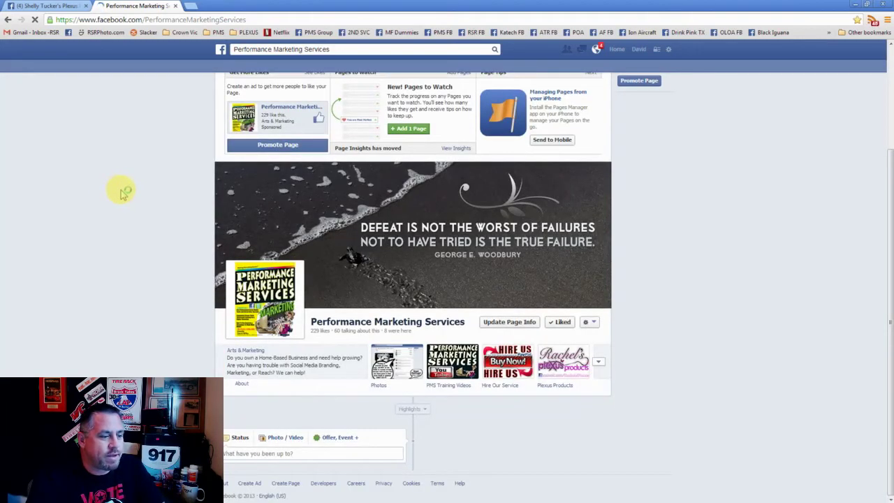
scroll(150, 199, "down", 4)
scroll(149, 201, "down", 1)
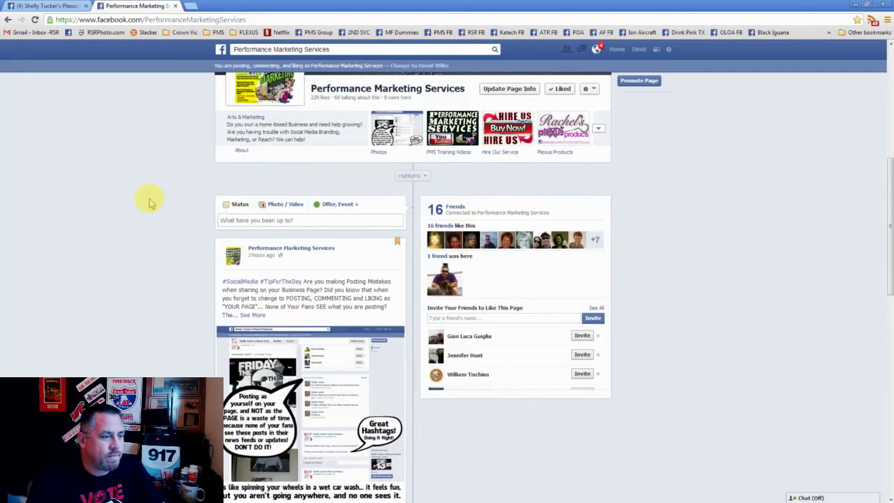
scroll(266, 204, "down", 1)
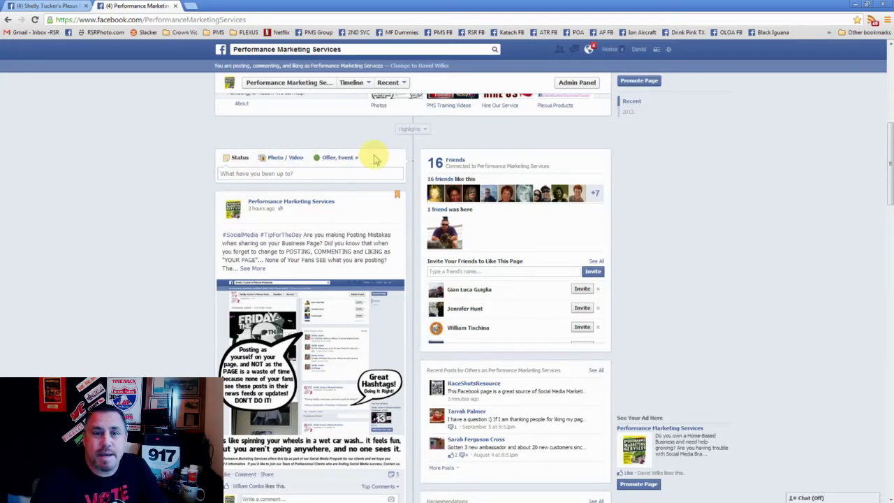
Switch the posting identity to the personal profile and back to Performance Marketing Services, comparing the page's timeline
left_click(428, 66)
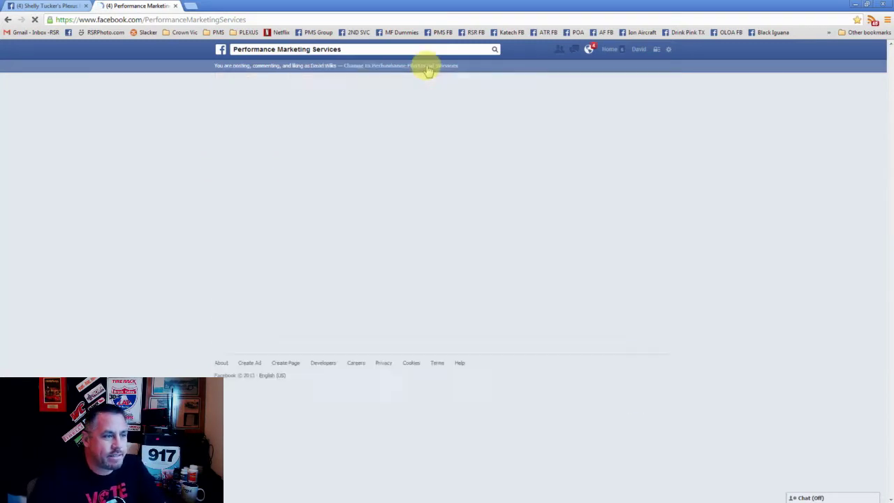
scroll(130, 201, "down", 5)
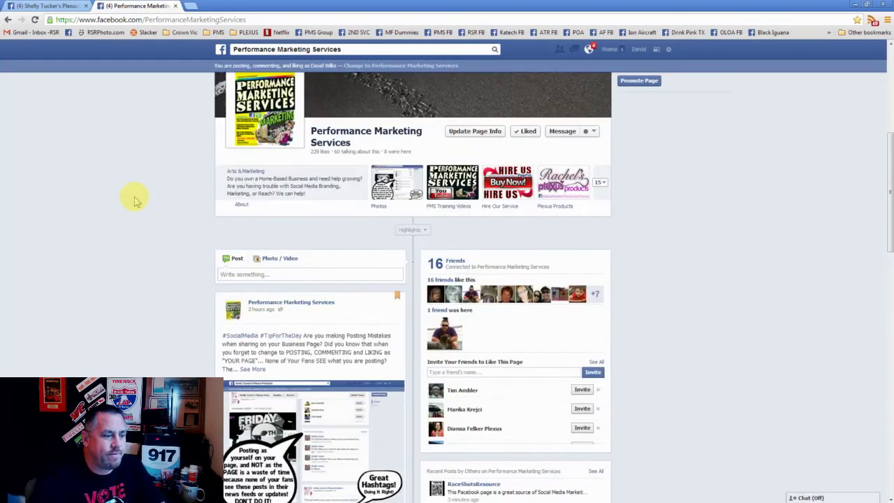
scroll(137, 199, "down", 3)
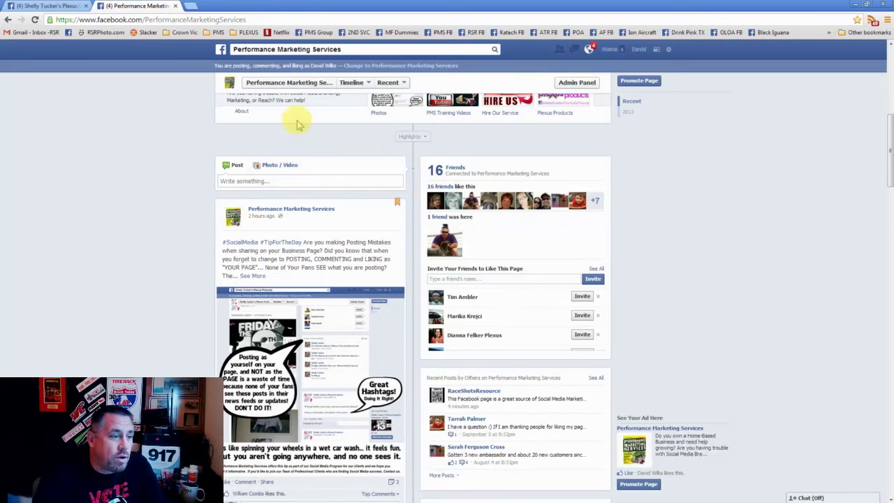
left_click(401, 66)
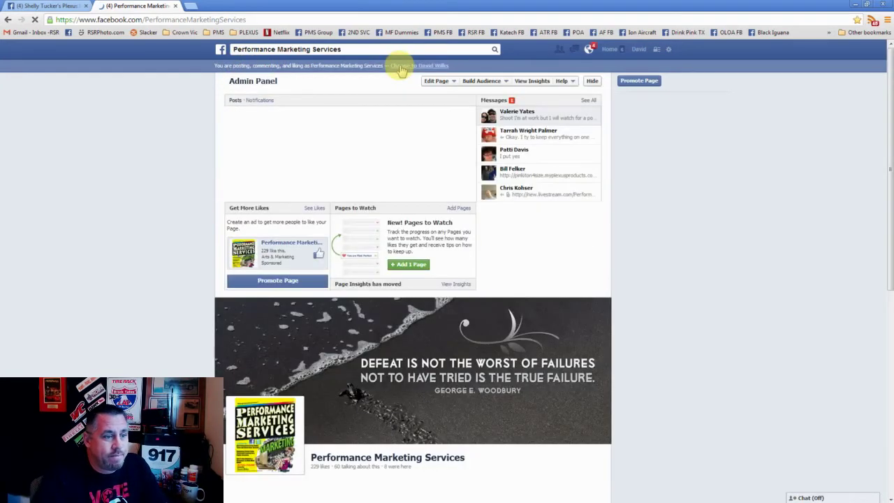
scroll(171, 210, "down", 5)
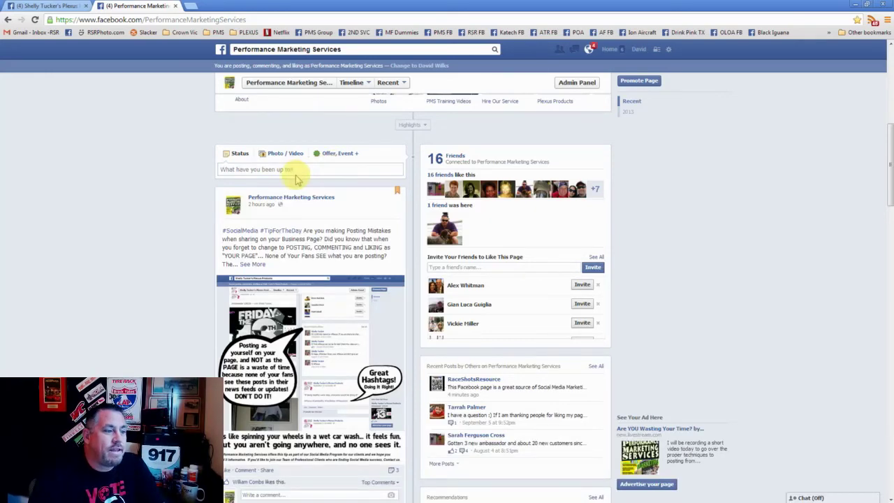
Open all Recent Posts by Others and comment "Thanks!!" on the RaceShotsResource post as Performance Marketing Services
scroll(157, 234, "down", 2)
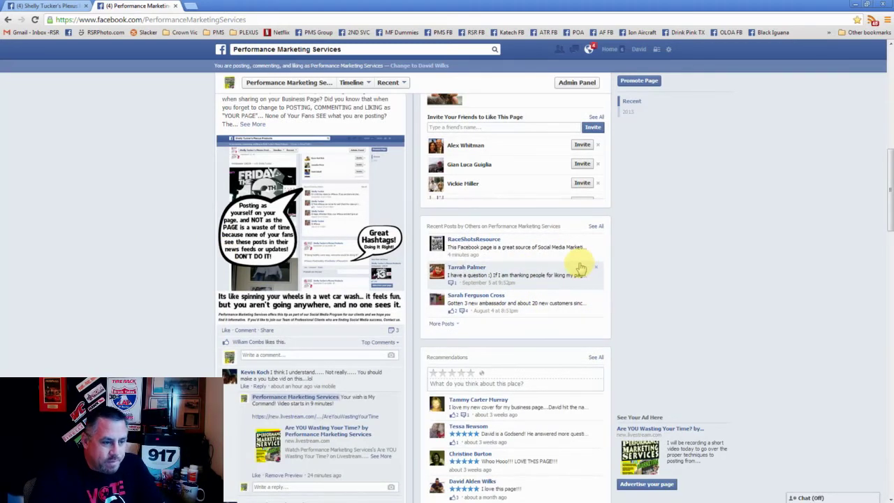
left_click(595, 228)
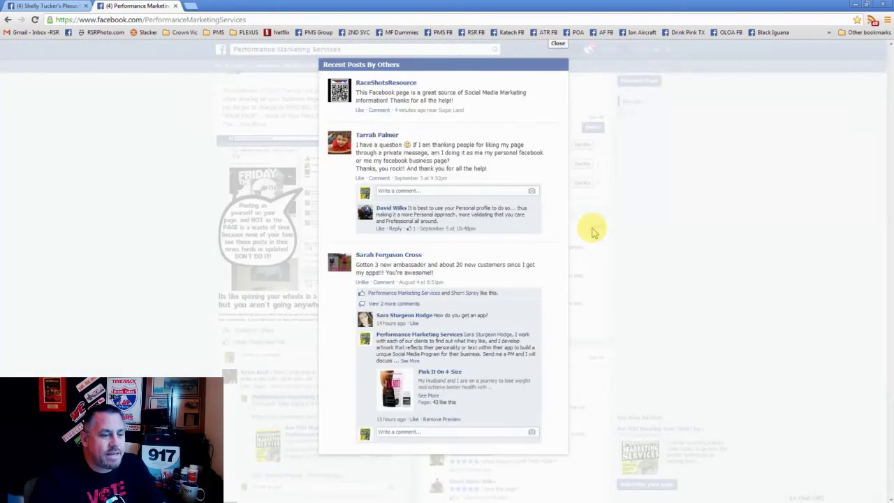
left_click(379, 110)
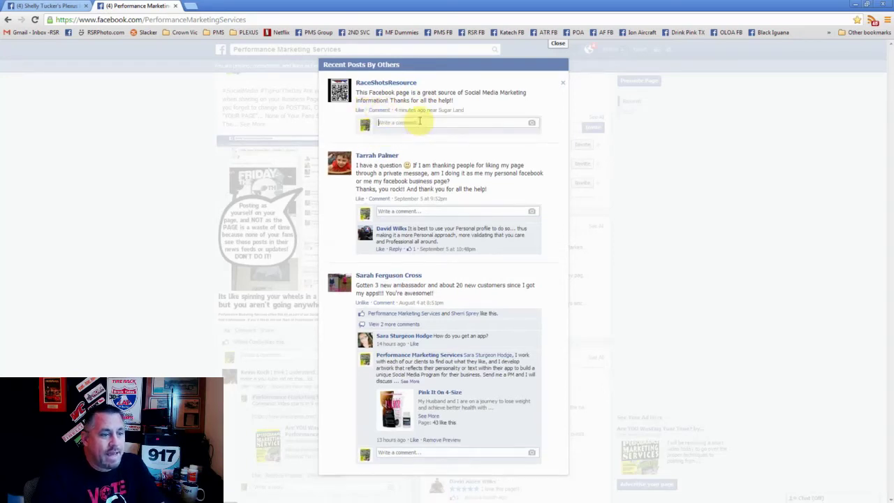
type("Thanks")
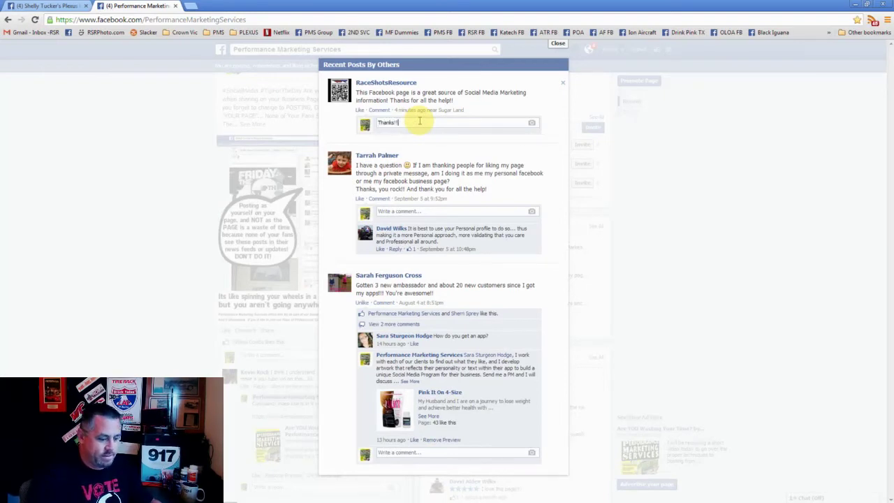
type("!!")
key("Return")
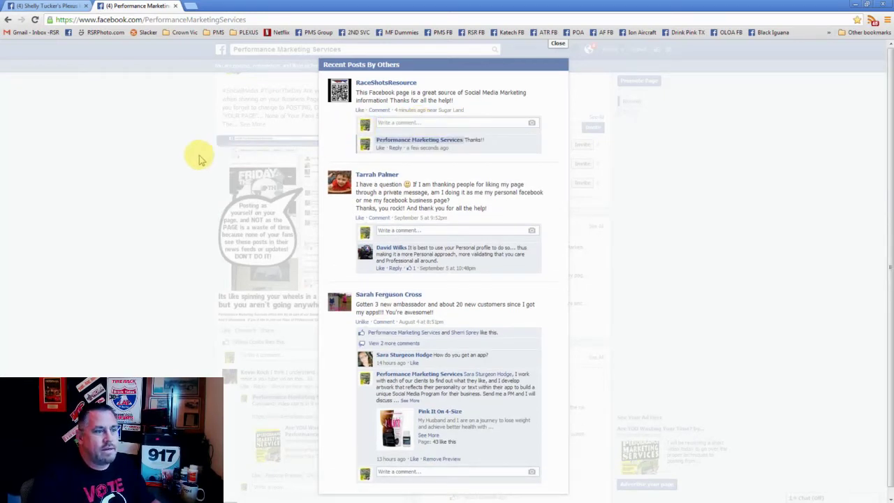
left_click(165, 164)
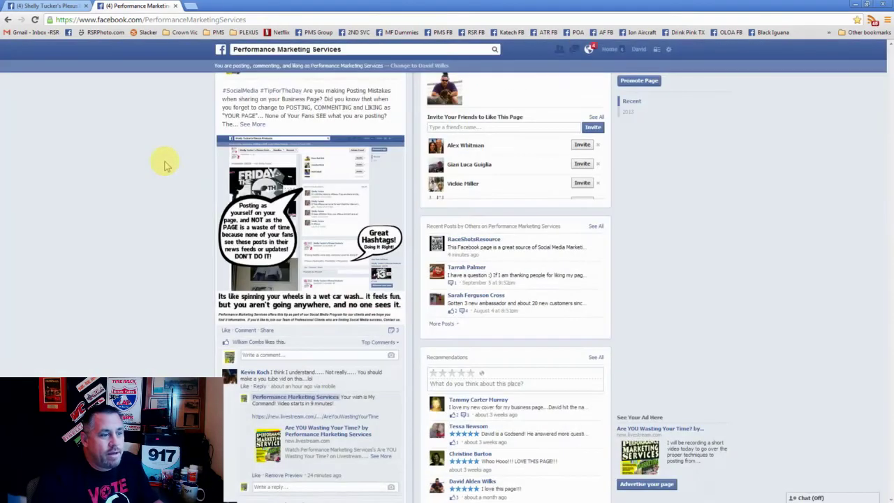
scroll(196, 150, "up", 2)
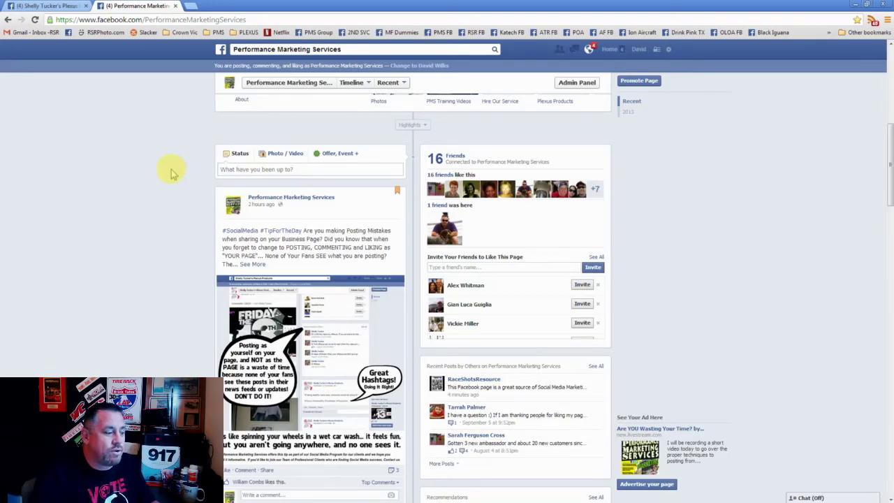
Expand the remaining comments on the pinned posting-mistakes tip and read through the discussion and the page's replies
scroll(164, 181, "down", 3)
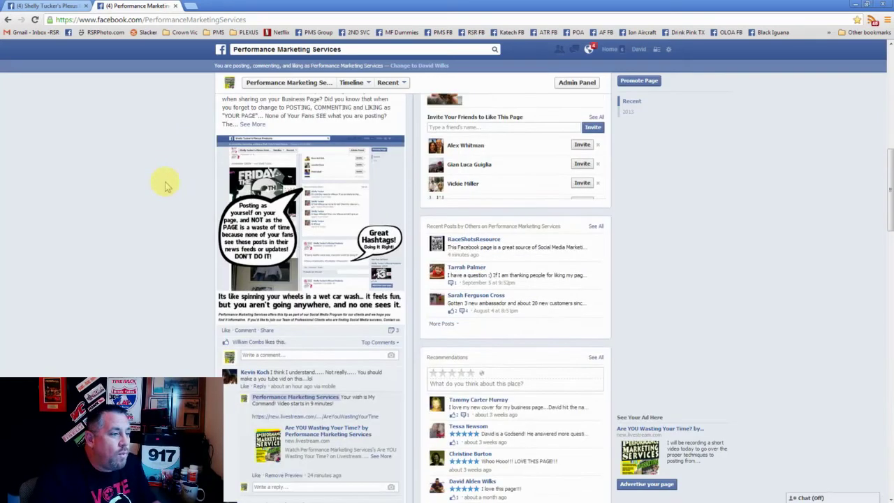
scroll(164, 180, "up", 2)
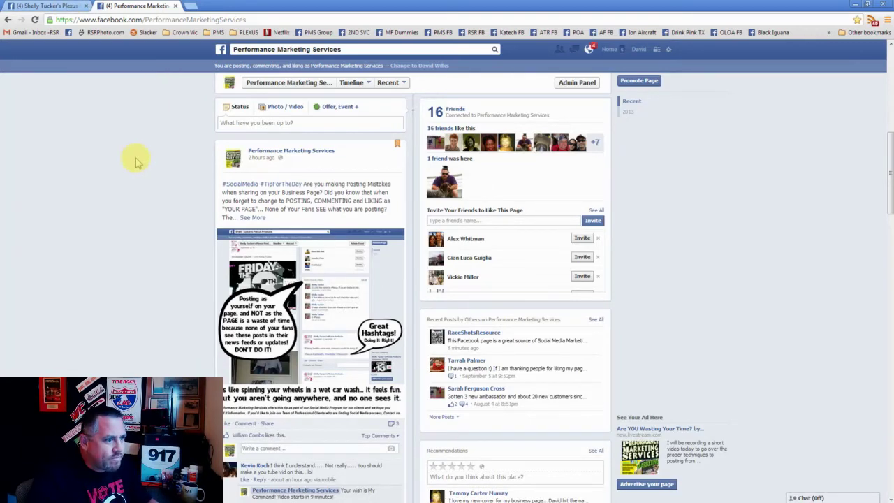
scroll(136, 160, "down", 2)
scroll(137, 160, "down", 3)
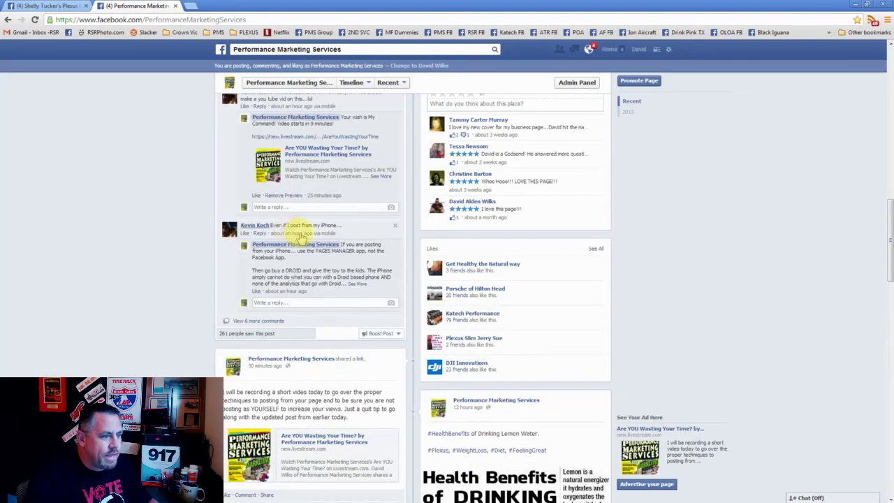
left_click(277, 322)
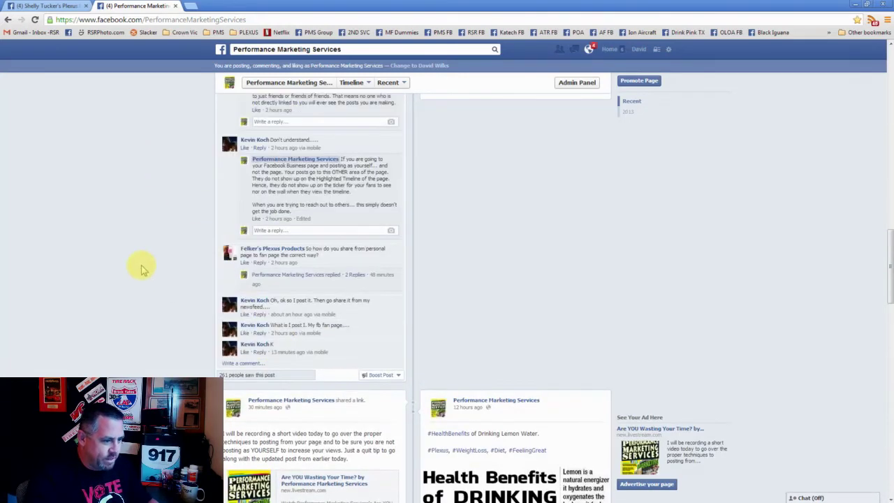
scroll(144, 266, "down", 3)
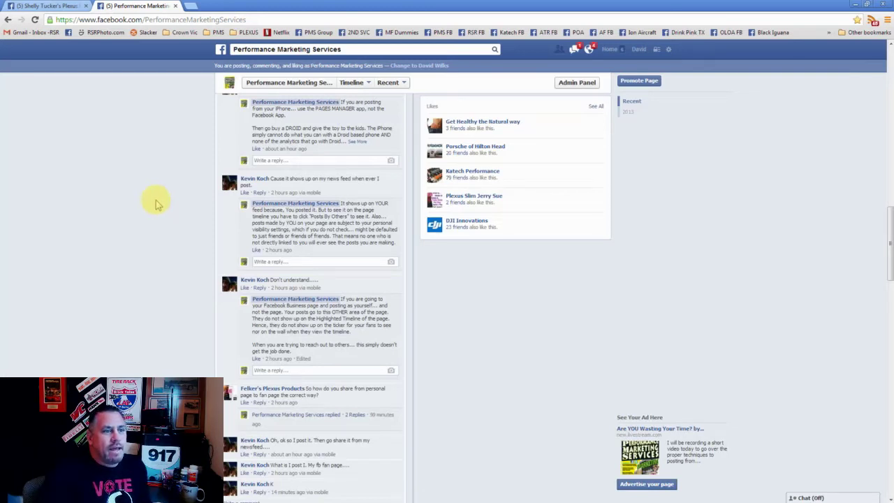
scroll(468, 271, "up", 2)
mouse_move(474, 274)
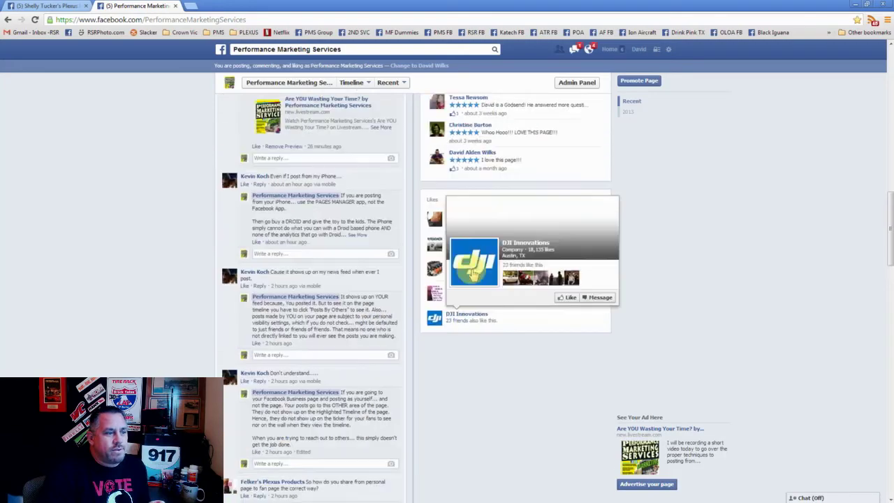
Open the Performance Marketing Services page info, view its Mobile posting options, and return to the page
scroll(474, 274, "up", 10)
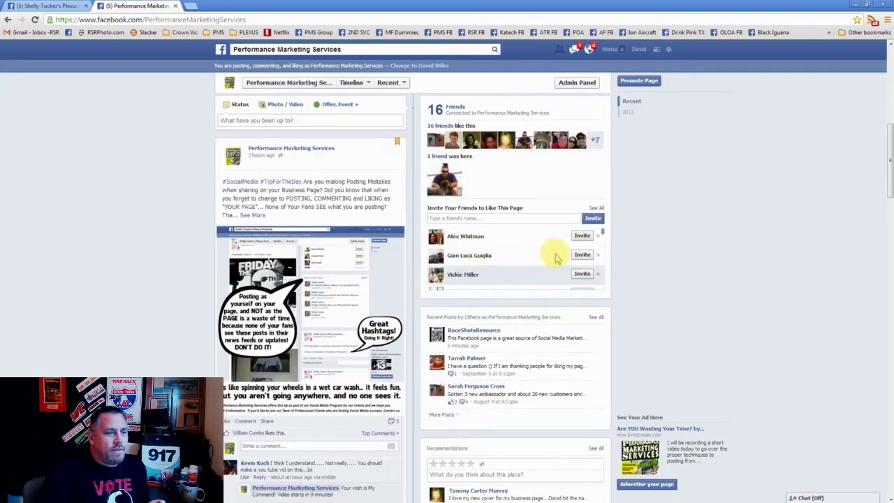
left_click(579, 83)
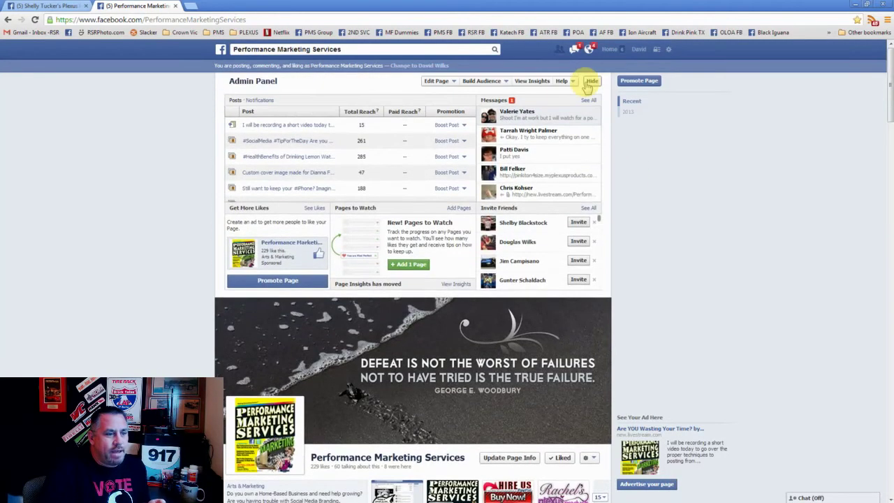
left_click(445, 81)
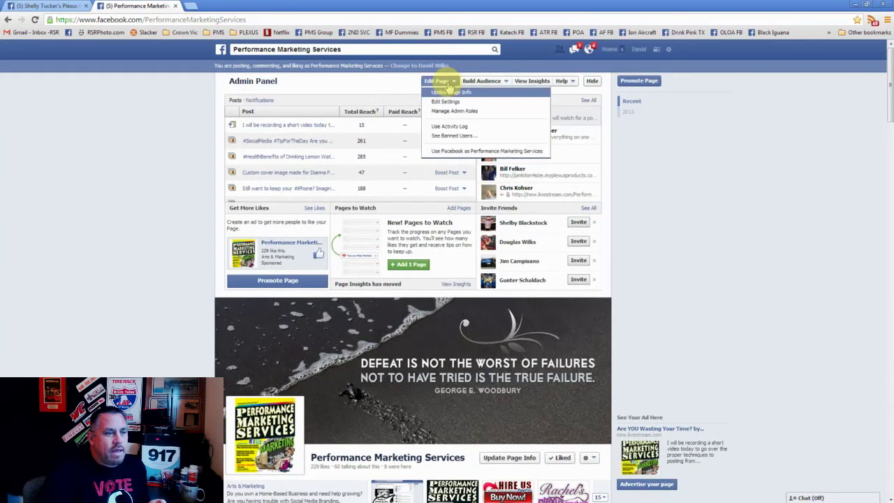
left_click(444, 93)
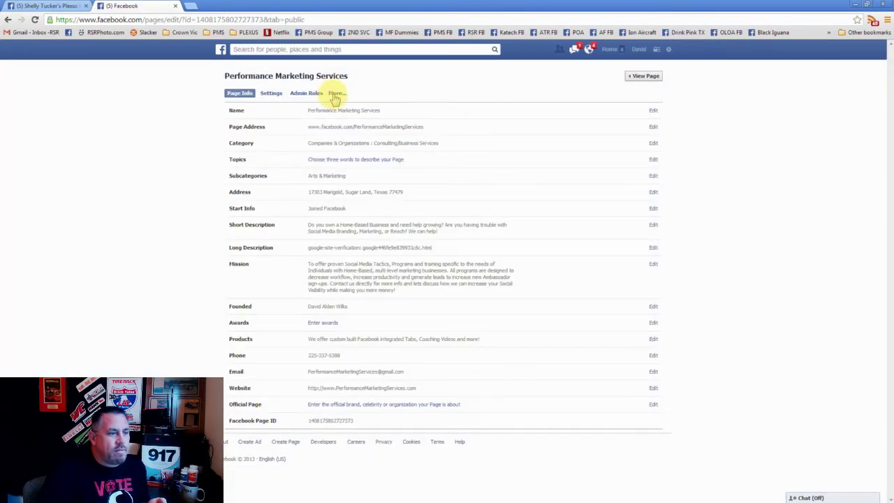
left_click(335, 95)
left_click(341, 147)
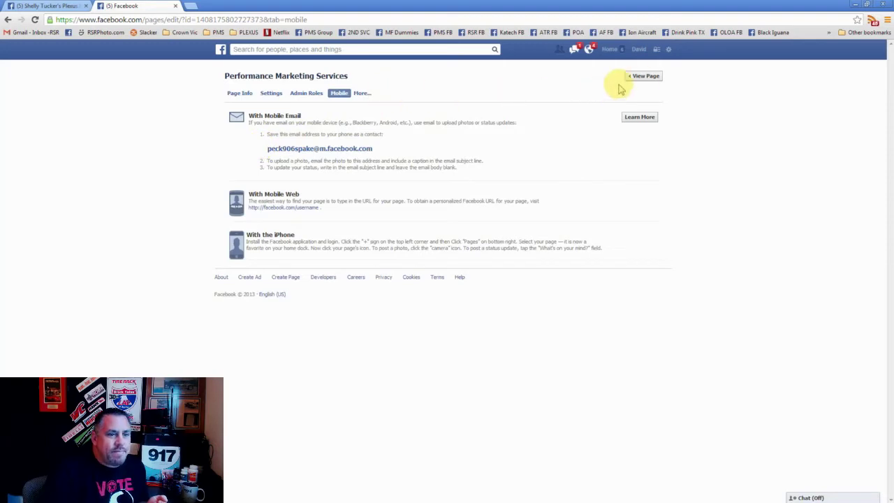
left_click(643, 75)
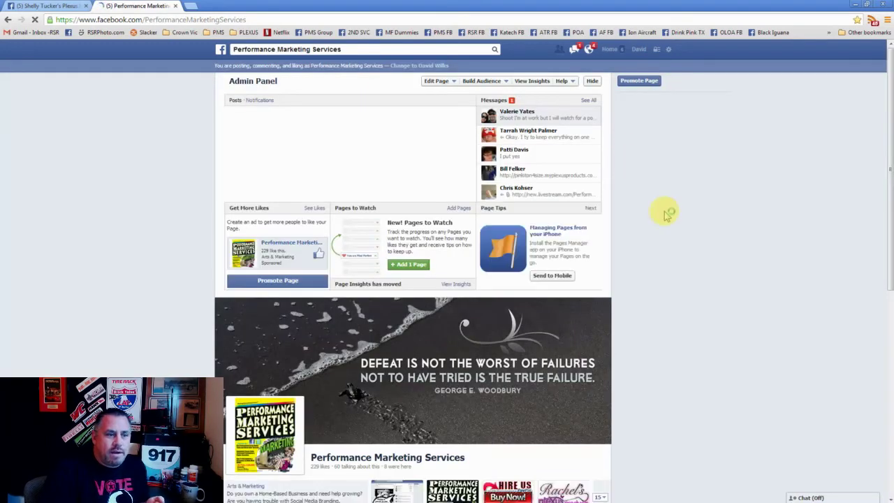
scroll(665, 211, "down", 3)
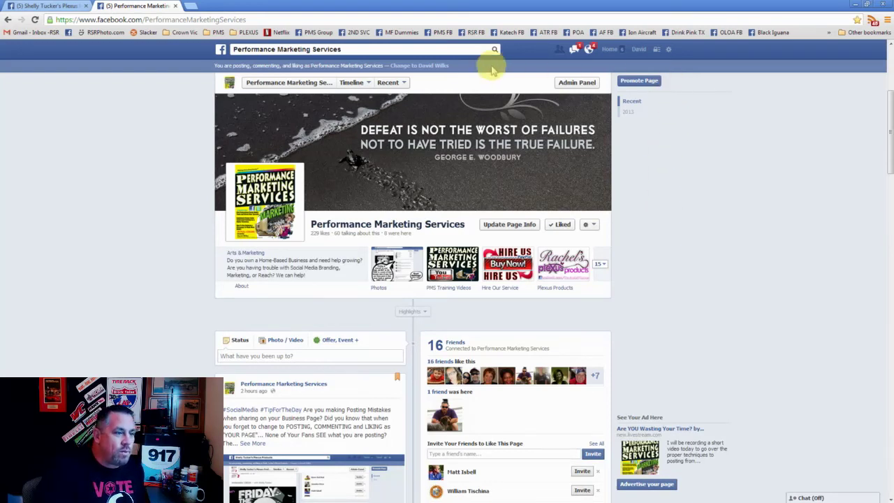
Open the AutoTech Racing page, compare its timeline with Recent Posts by Others, and reload it
left_click(543, 33)
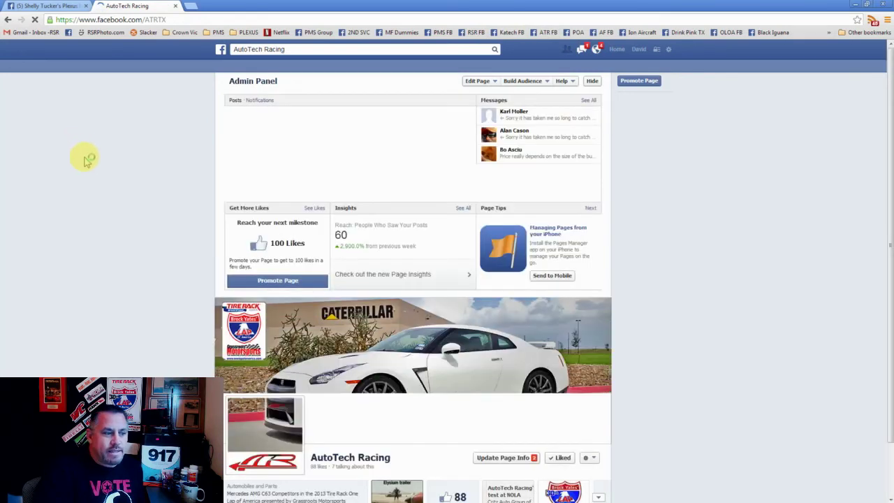
scroll(90, 168, "down", 1)
scroll(100, 180, "down", 1)
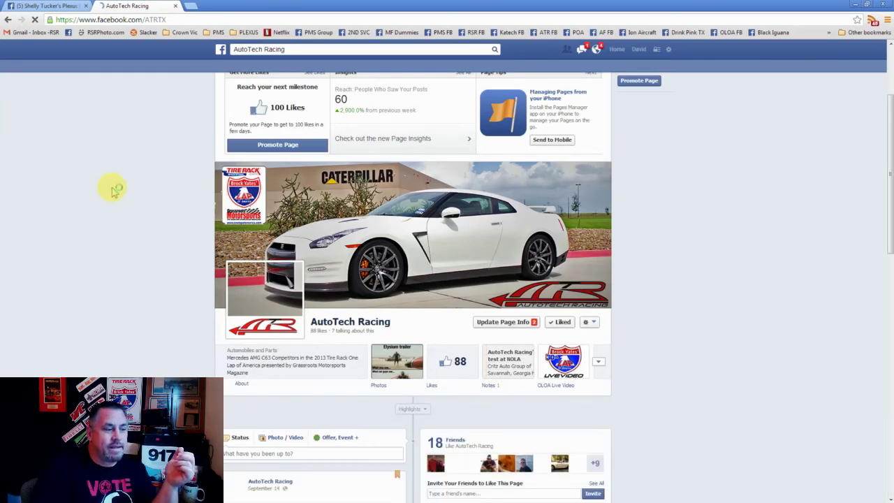
scroll(112, 188, "down", 1)
scroll(115, 192, "down", 2)
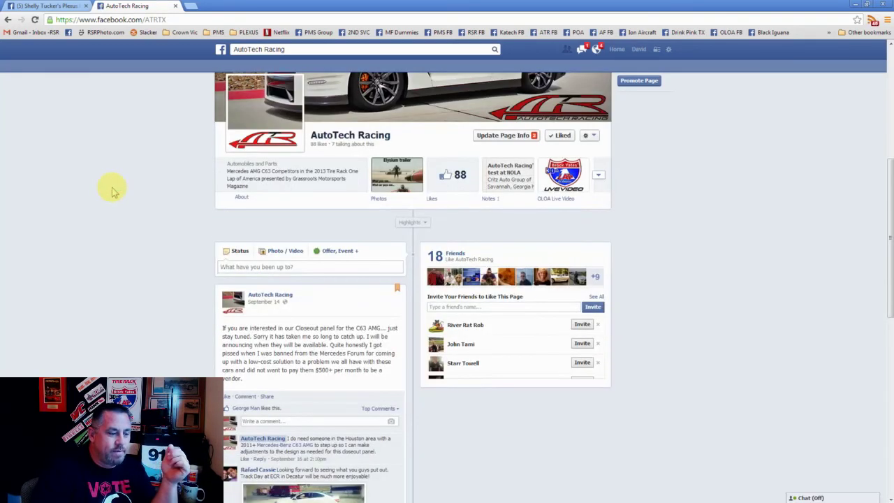
scroll(117, 204, "down", 10)
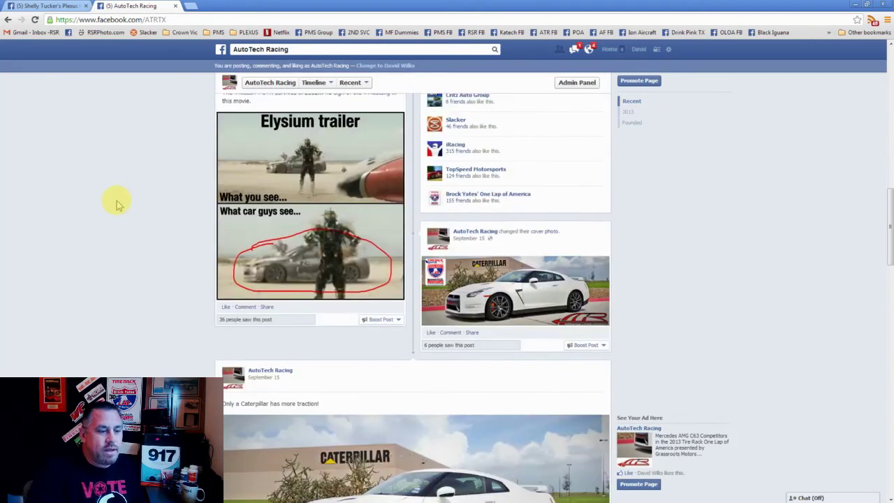
scroll(116, 202, "up", 4)
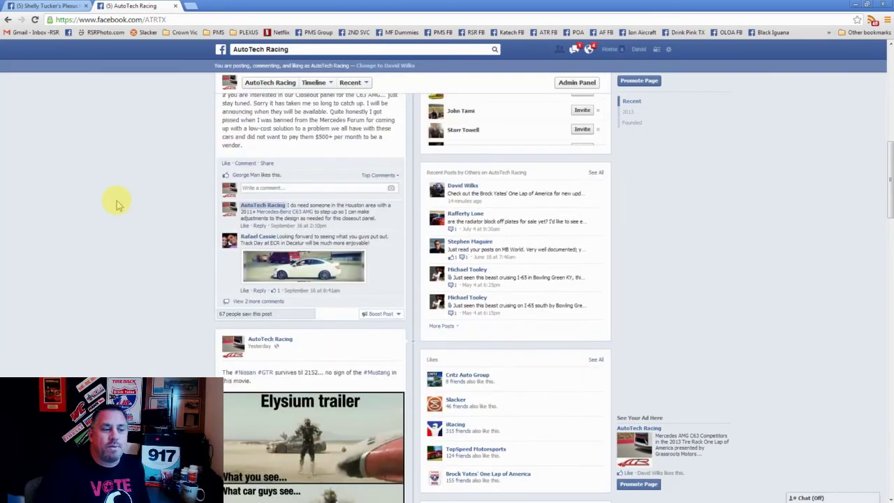
left_click(35, 20)
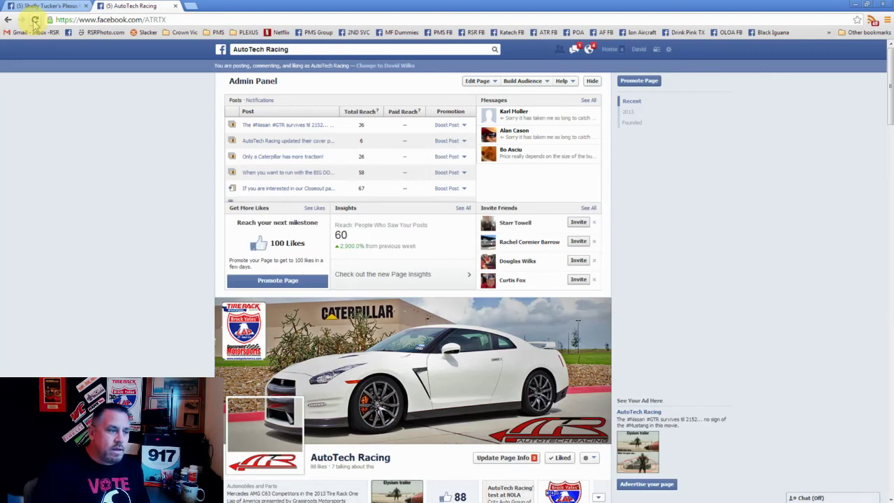
left_click(35, 20)
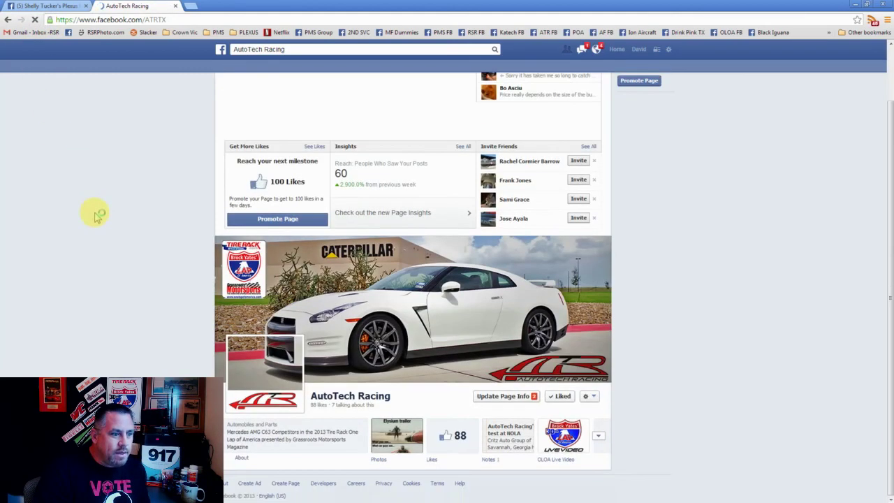
Go back to the Performance Marketing Services page and review its timeline posts, comments and Recent Posts by Others
left_click(438, 33)
scroll(125, 157, "down", 1)
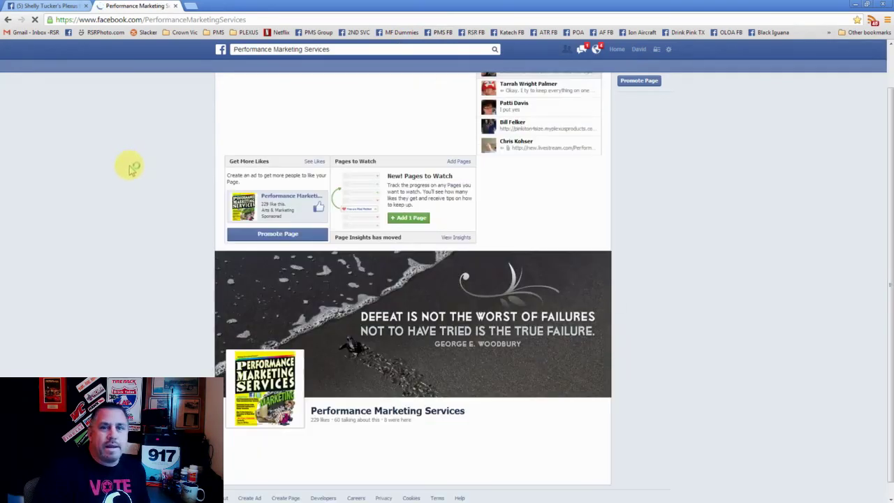
scroll(156, 190, "down", 1)
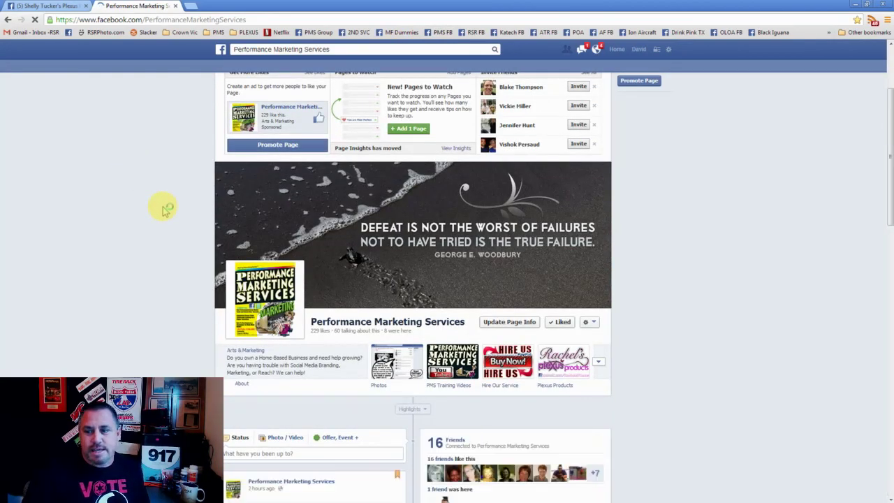
scroll(165, 210, "down", 2)
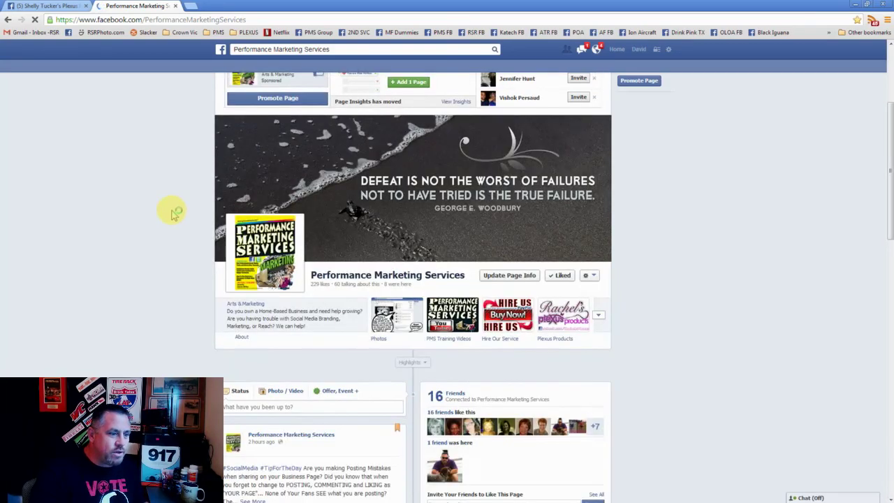
scroll(168, 231, "down", 10)
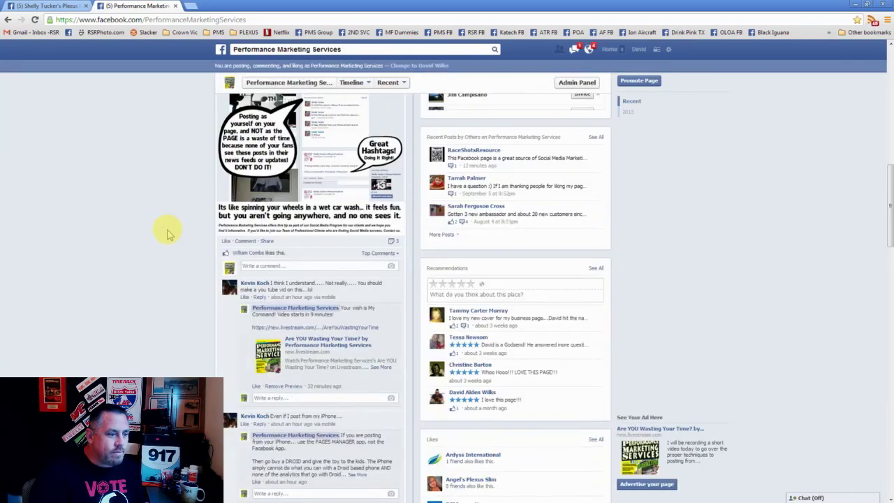
scroll(168, 234, "down", 1)
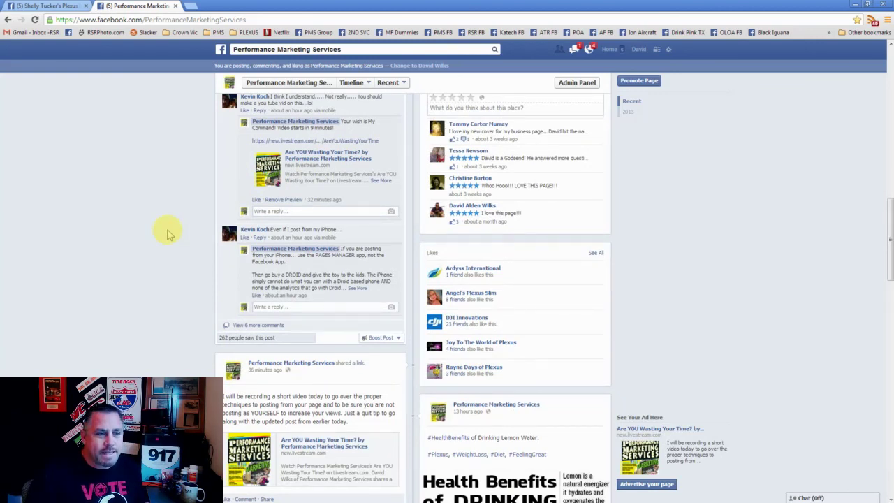
scroll(167, 234, "down", 3)
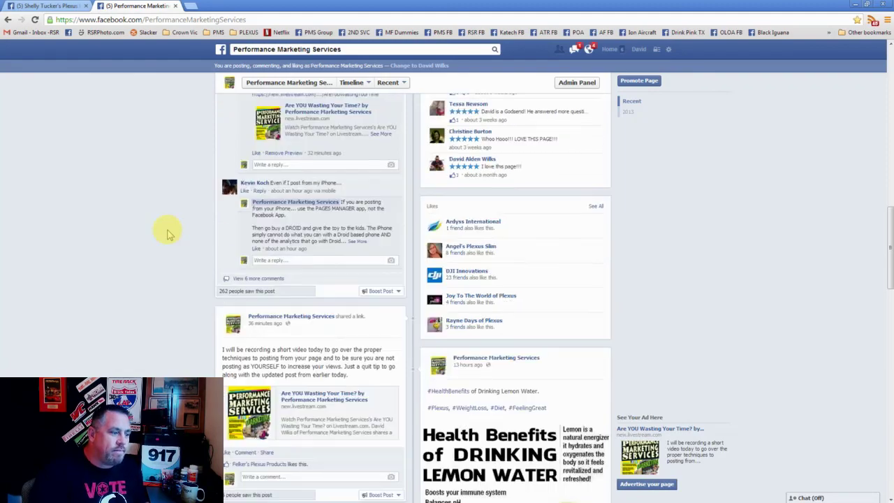
scroll(168, 234, "down", 3)
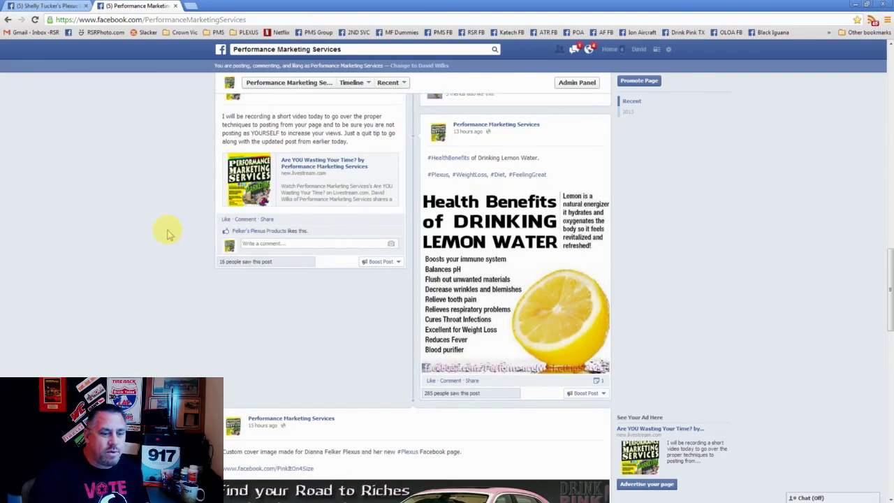
scroll(168, 234, "up", 6)
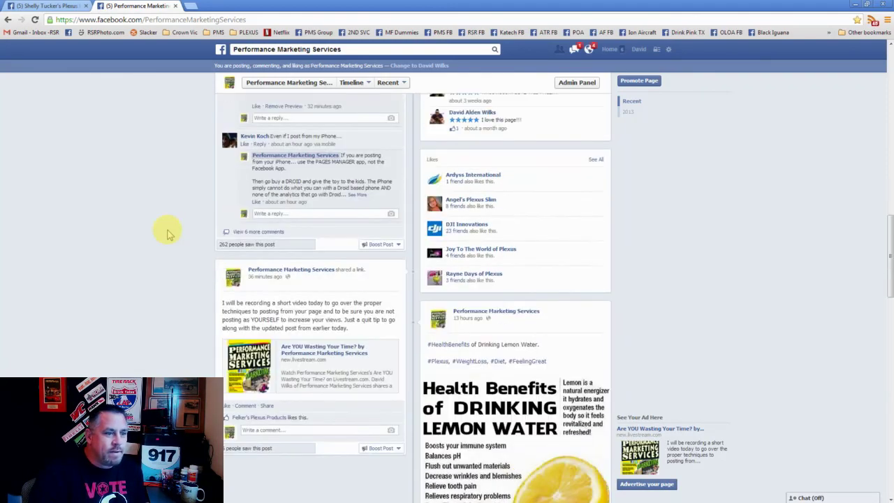
scroll(168, 234, "up", 1)
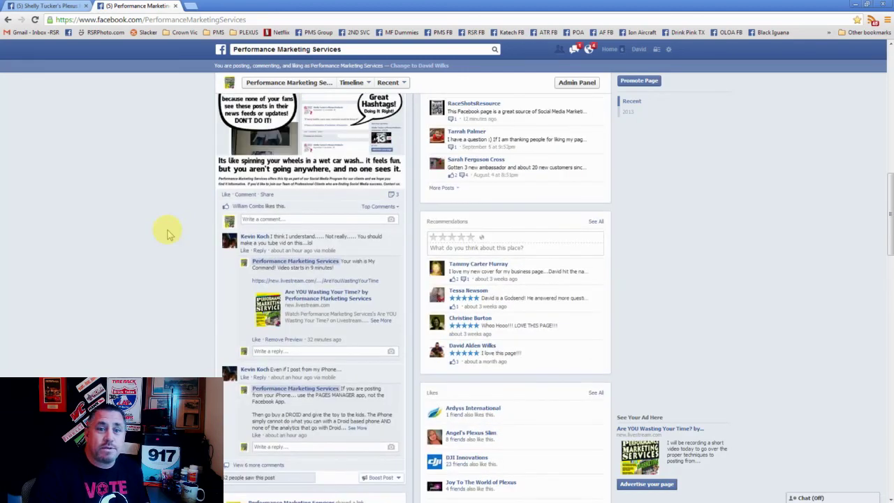